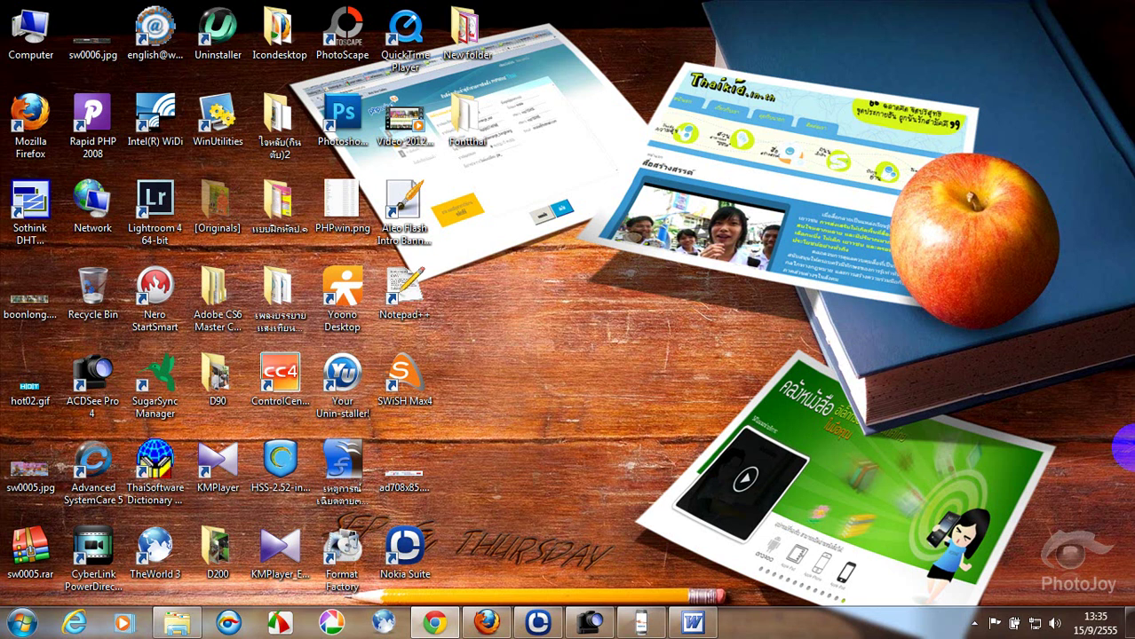
Restore the Chrome window showing the PHPWind forum's main board page.
click(434, 624)
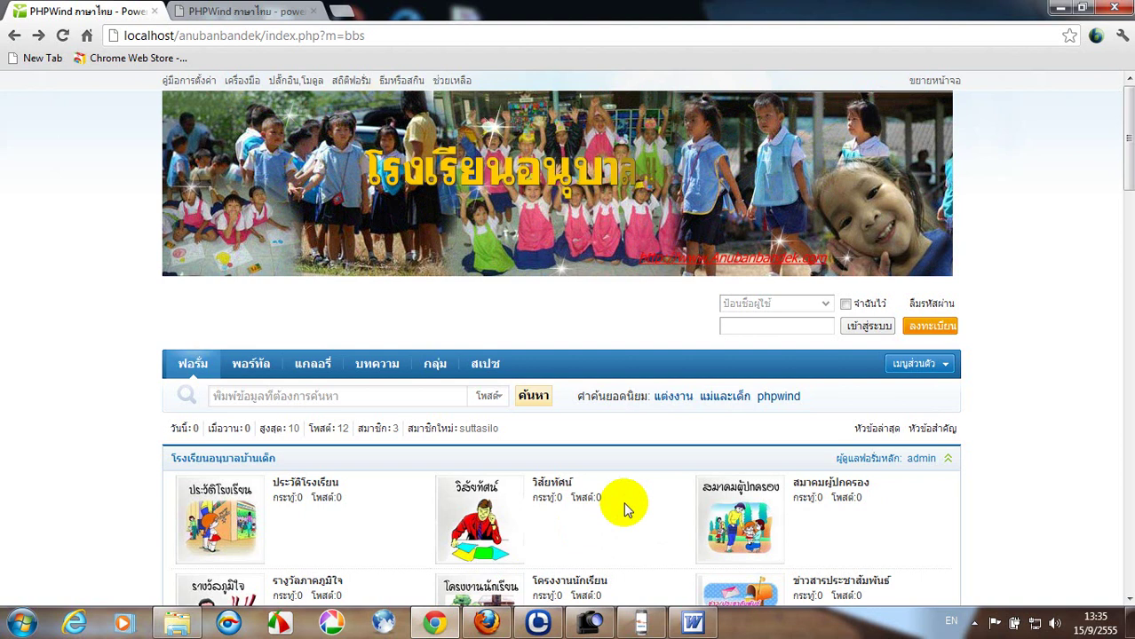
Log in with the saved administrator account and open the สำหรับผู้ดูแล admin area.
click(738, 303)
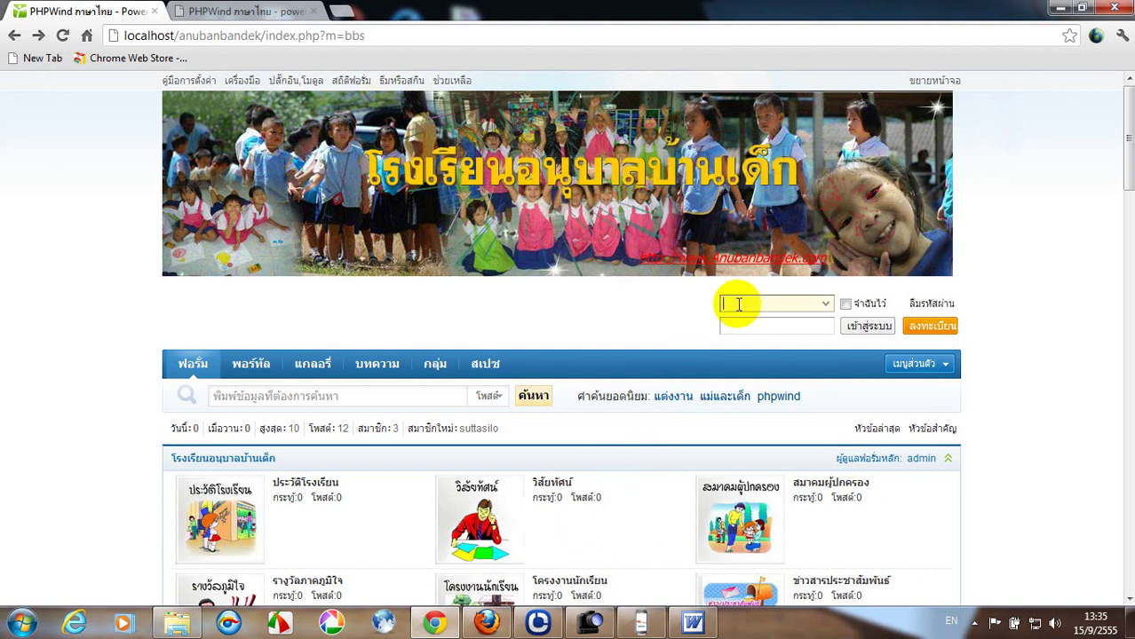
text(admin)
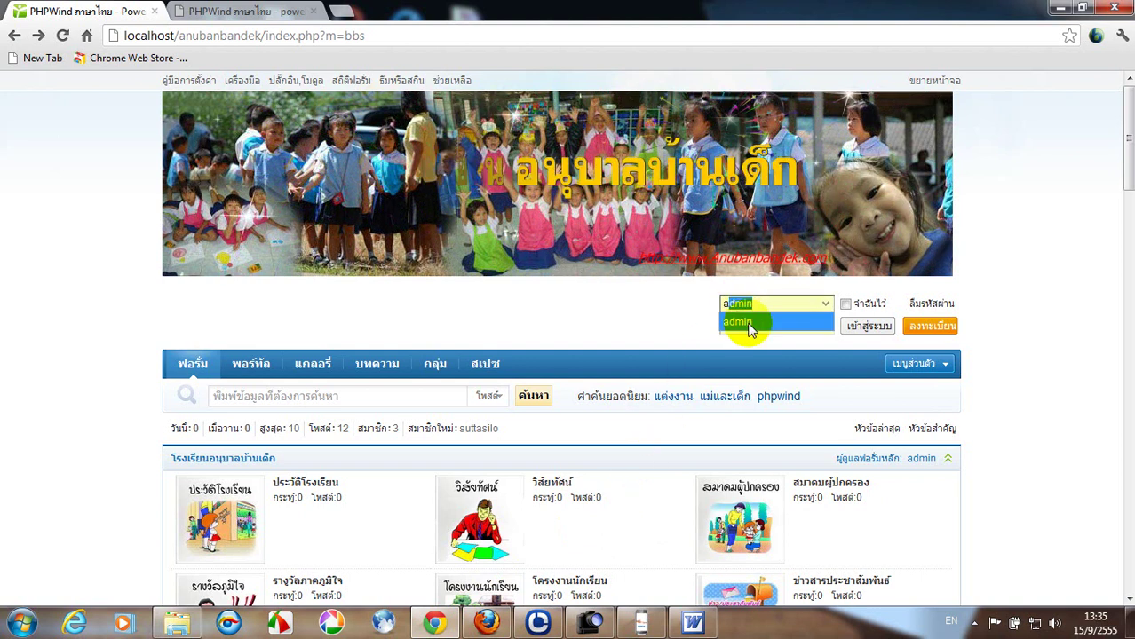
click(750, 323)
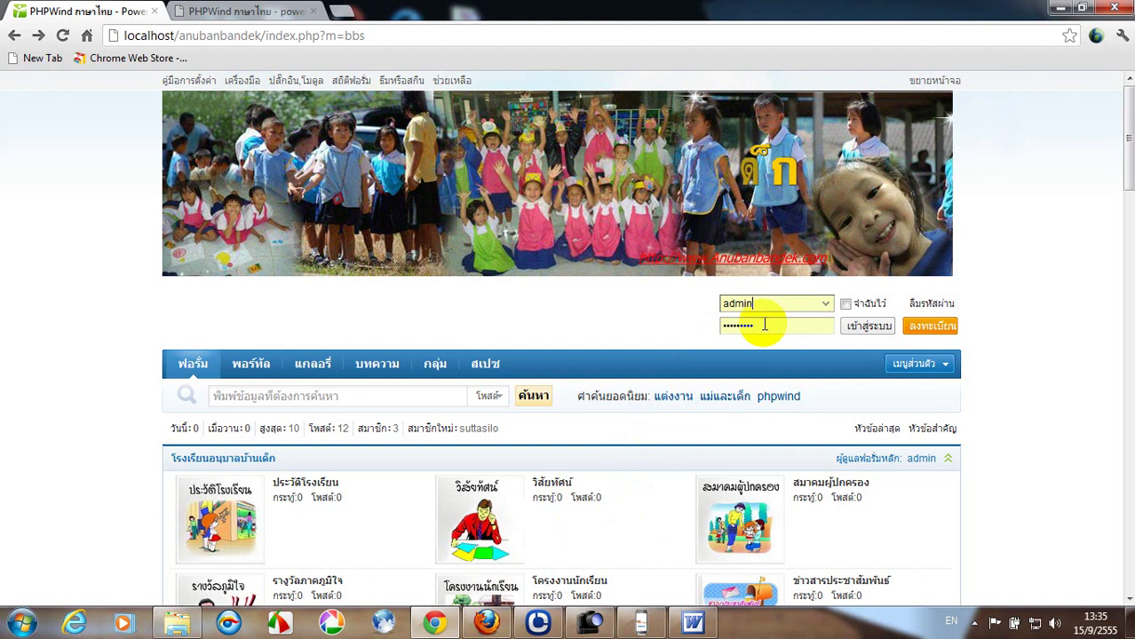
click(764, 325)
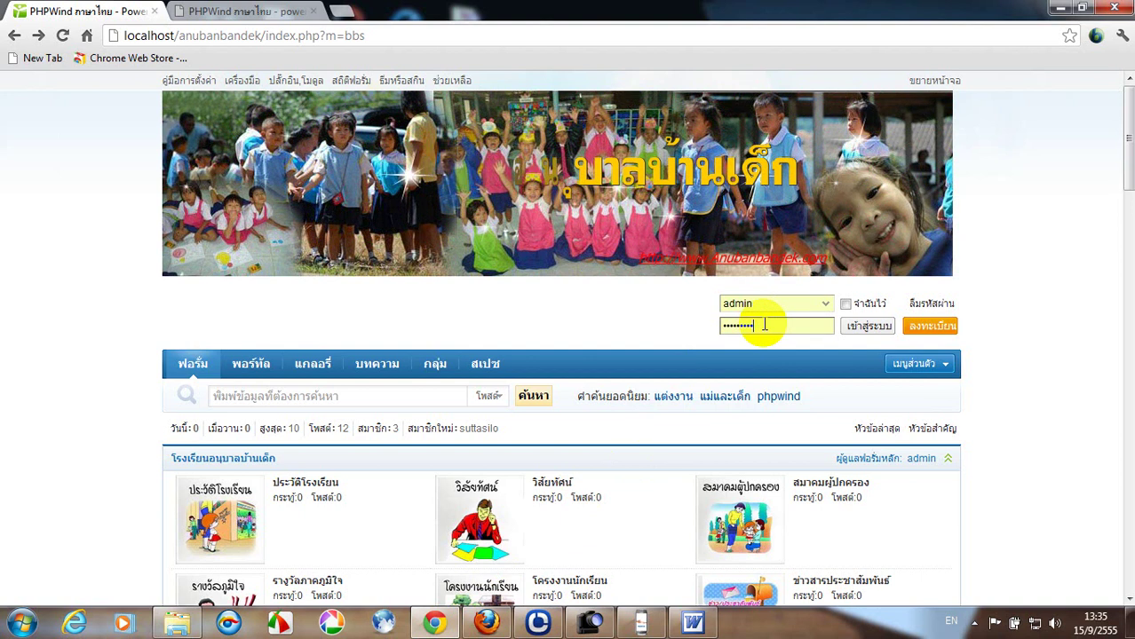
click(870, 328)
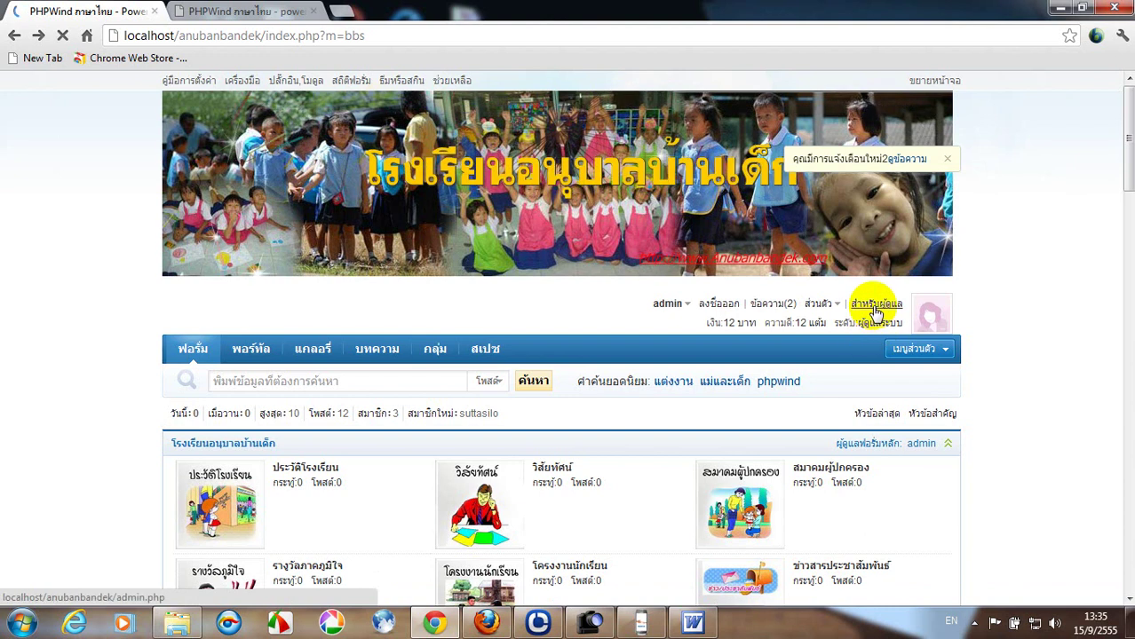
click(875, 306)
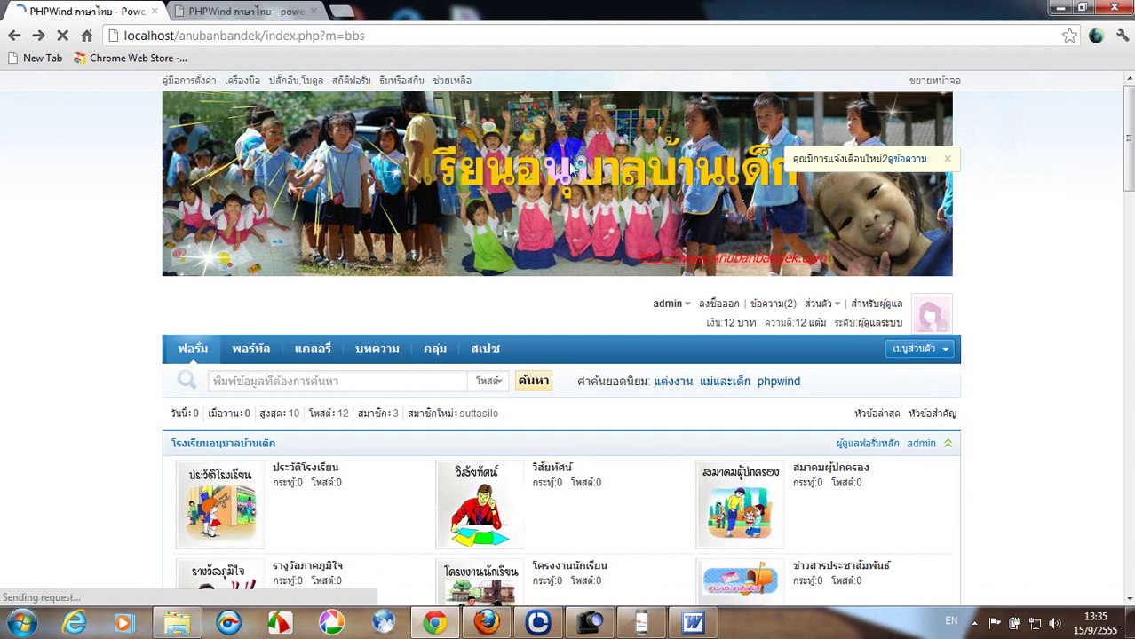
Switch to the admin.php tab and open the ตั้งค่าการทำงาน operation settings page.
click(218, 10)
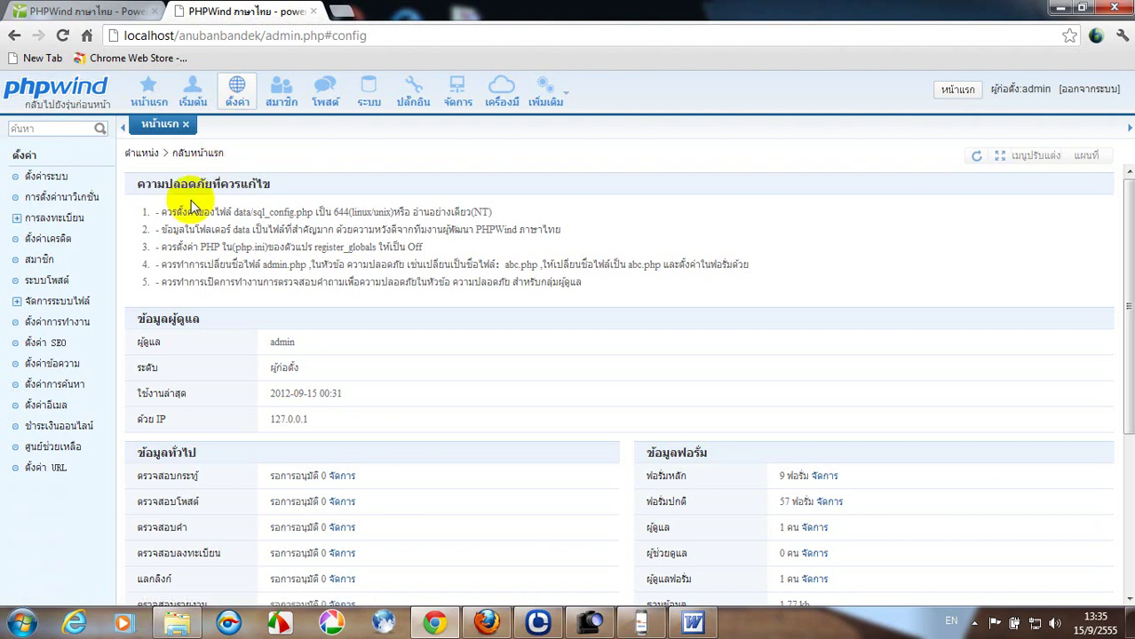
click(53, 325)
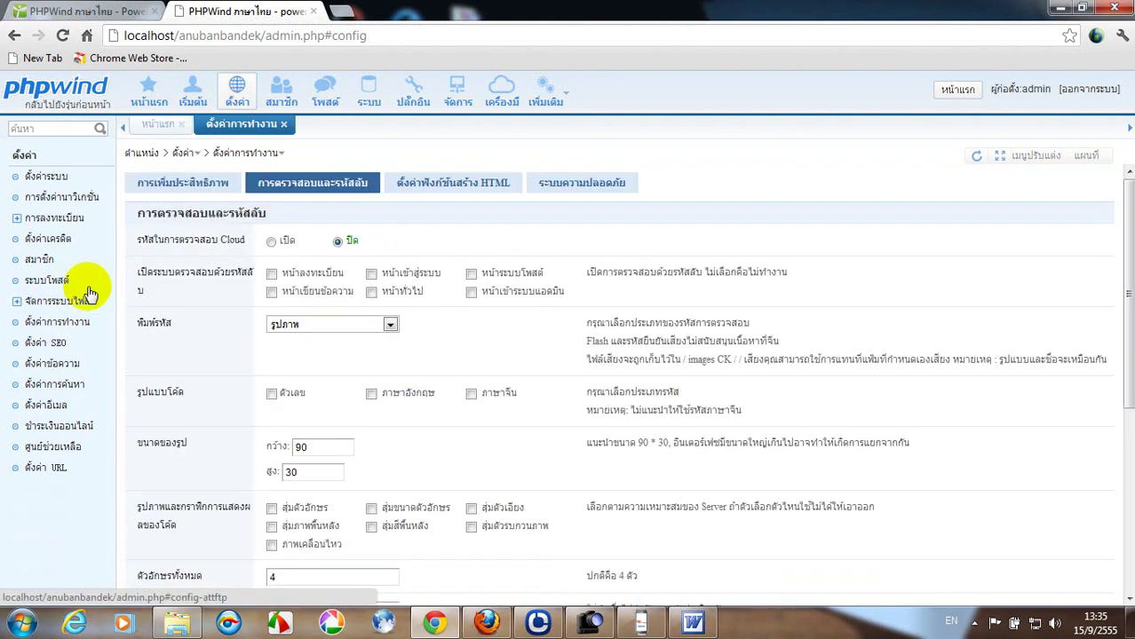
On the การตรวจสอบและรหัสลับ tab, enable the login-page captcha with digit codes, and submit.
click(153, 191)
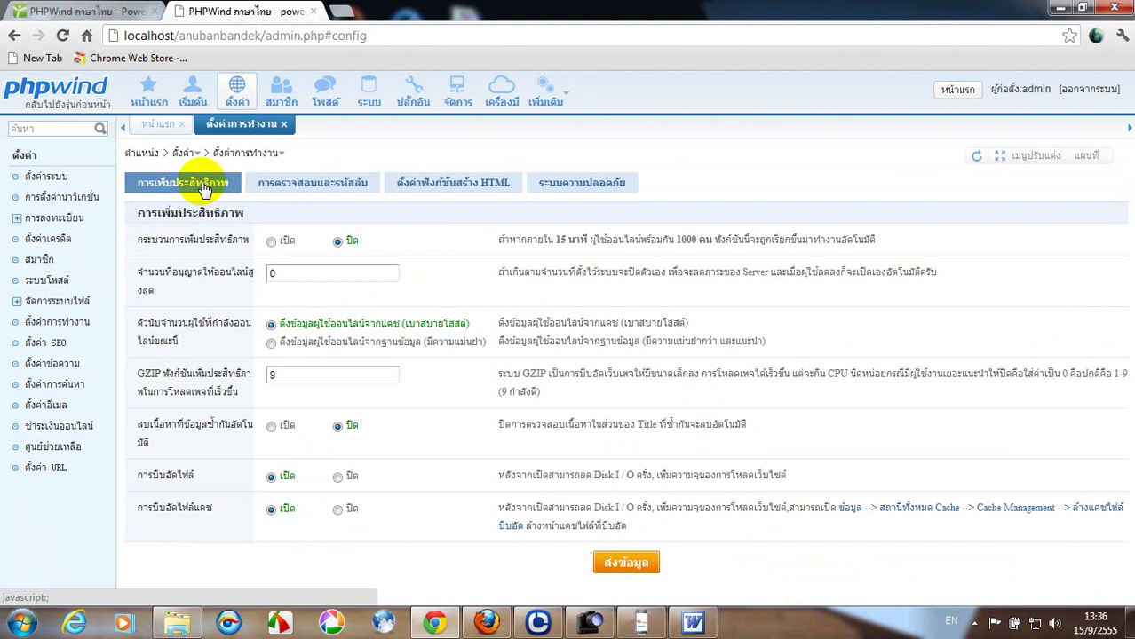
click(307, 189)
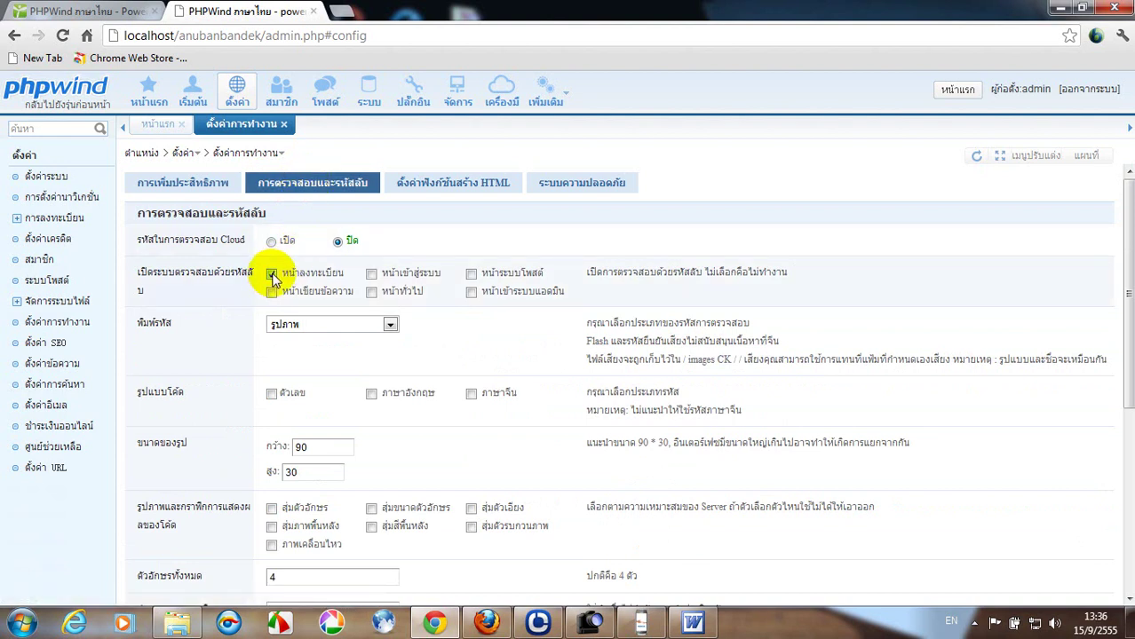
click(371, 274)
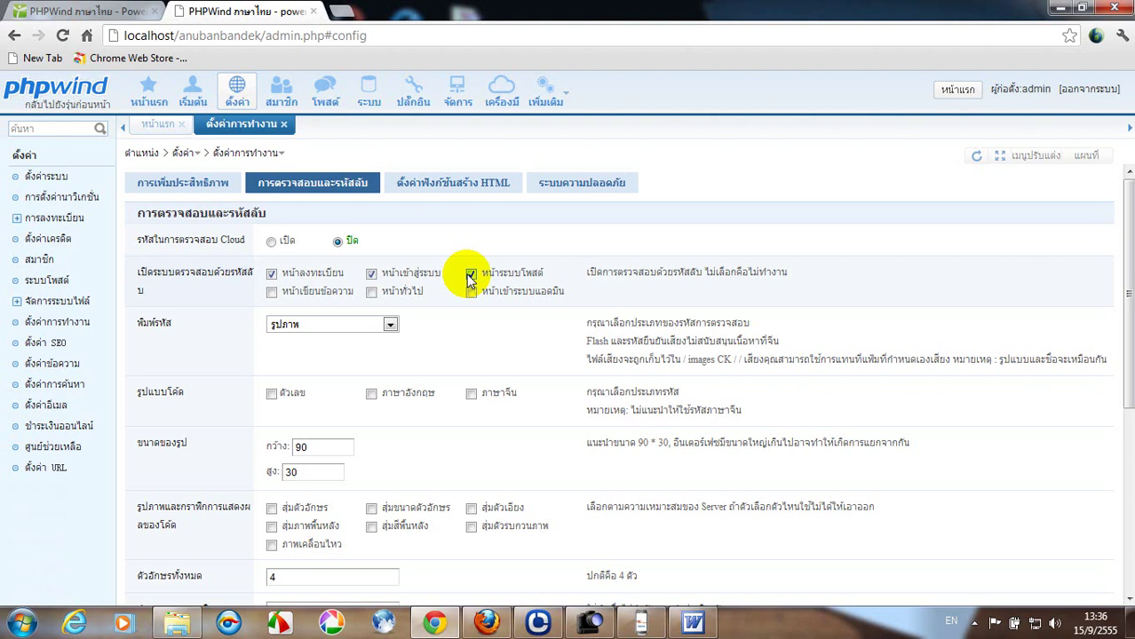
click(272, 394)
scroll(325, 391, down, 1)
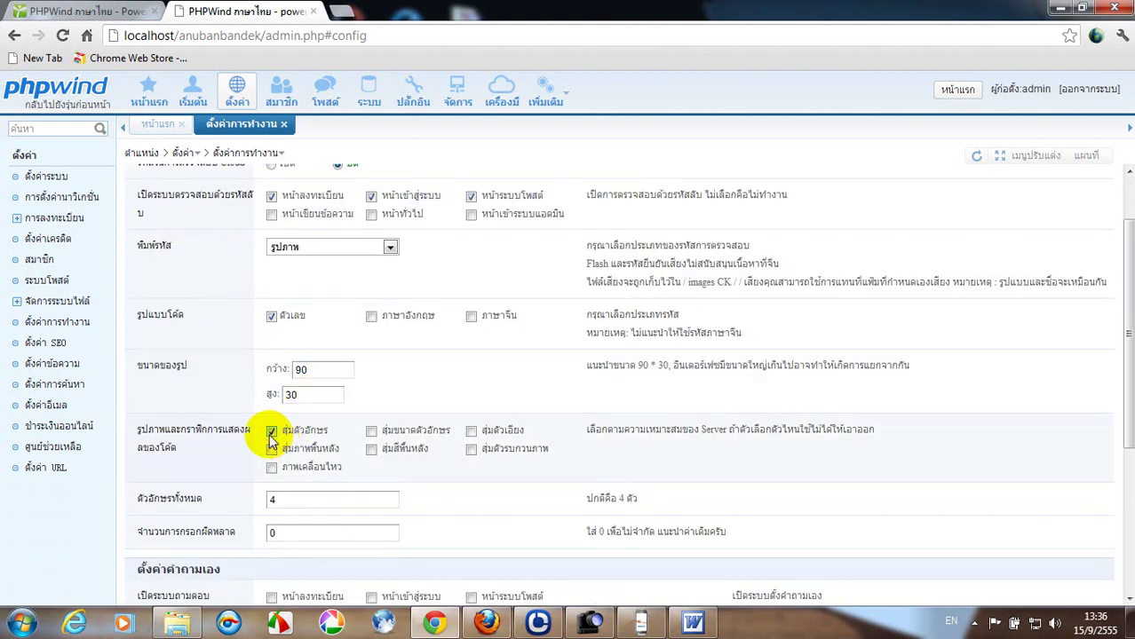
scroll(398, 409, down, 2)
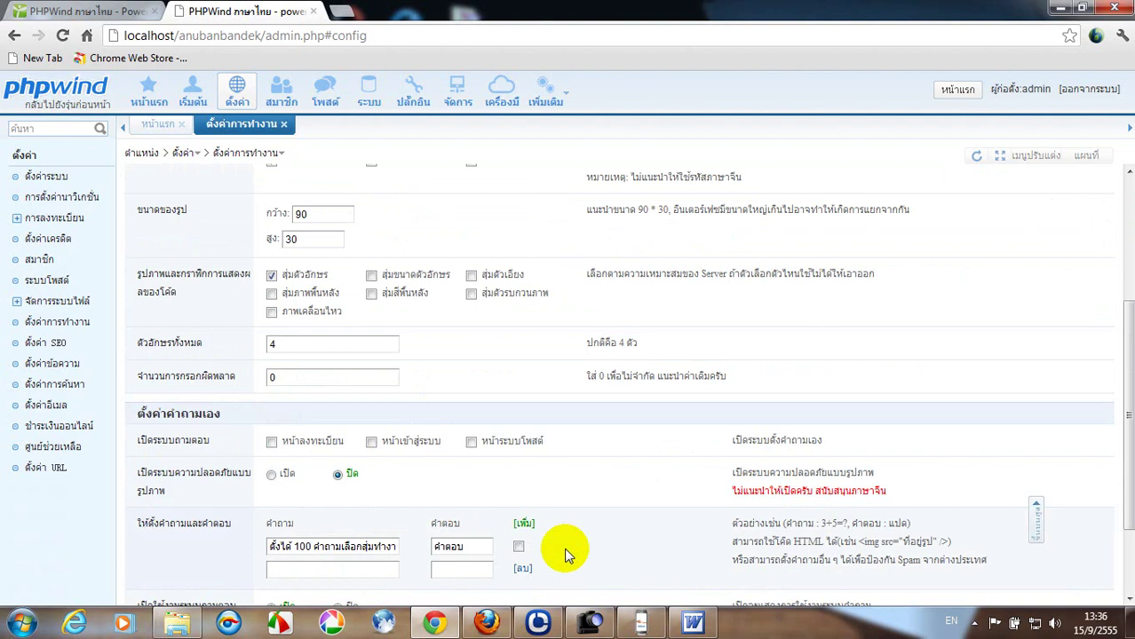
scroll(577, 548, down, 1)
scroll(593, 547, down, 1)
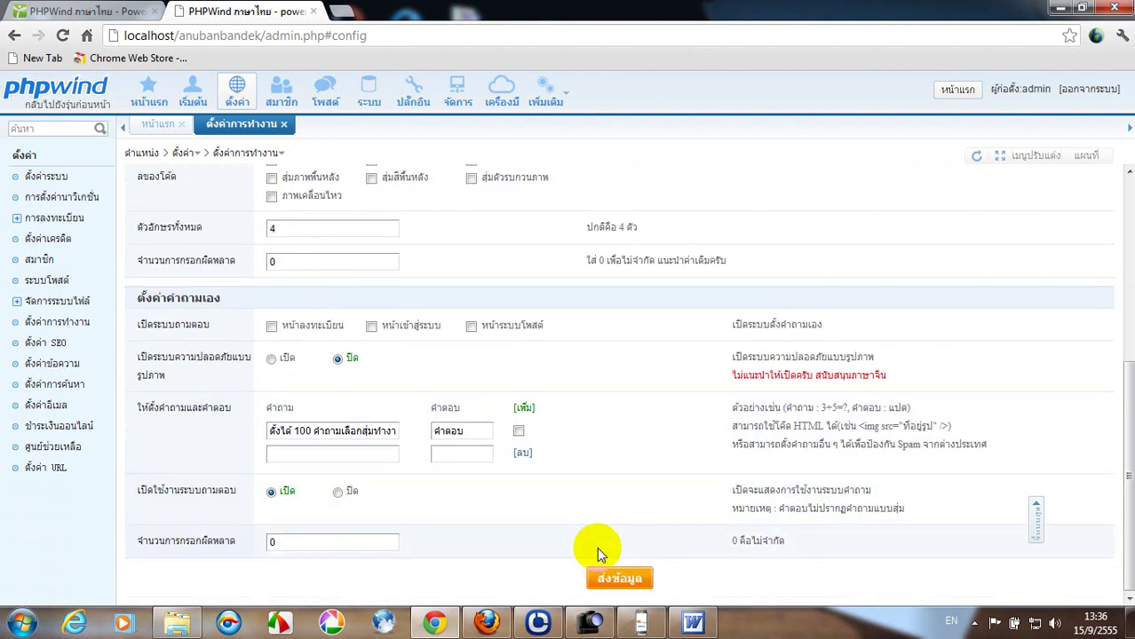
click(624, 582)
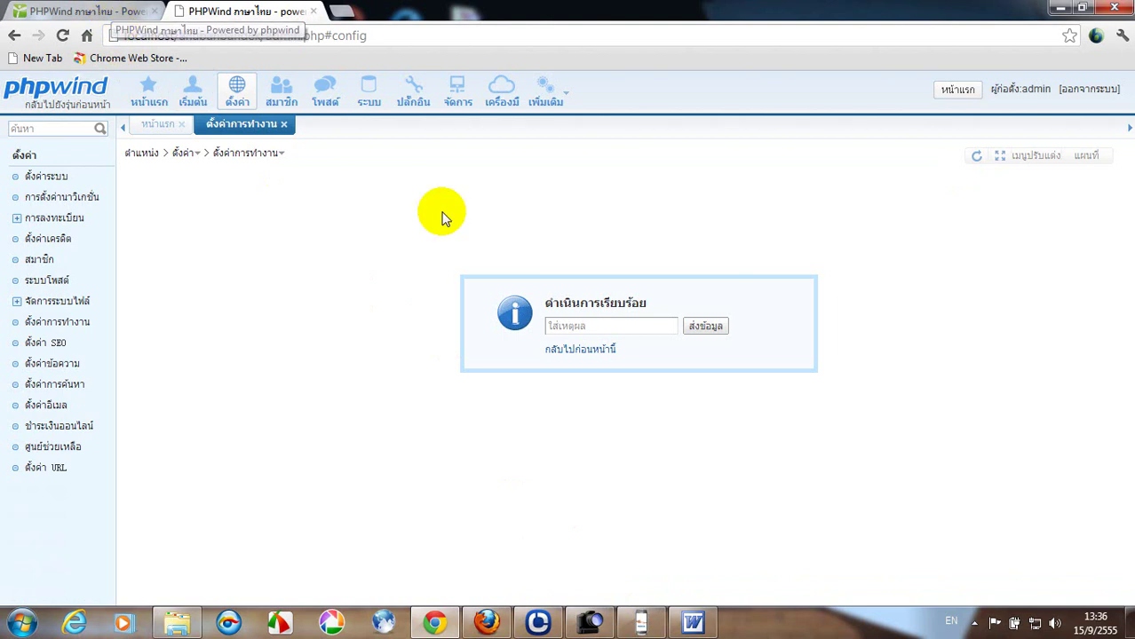
Dismiss the success message, return to the forum tab, and log out of the administrator account.
click(580, 349)
click(86, 13)
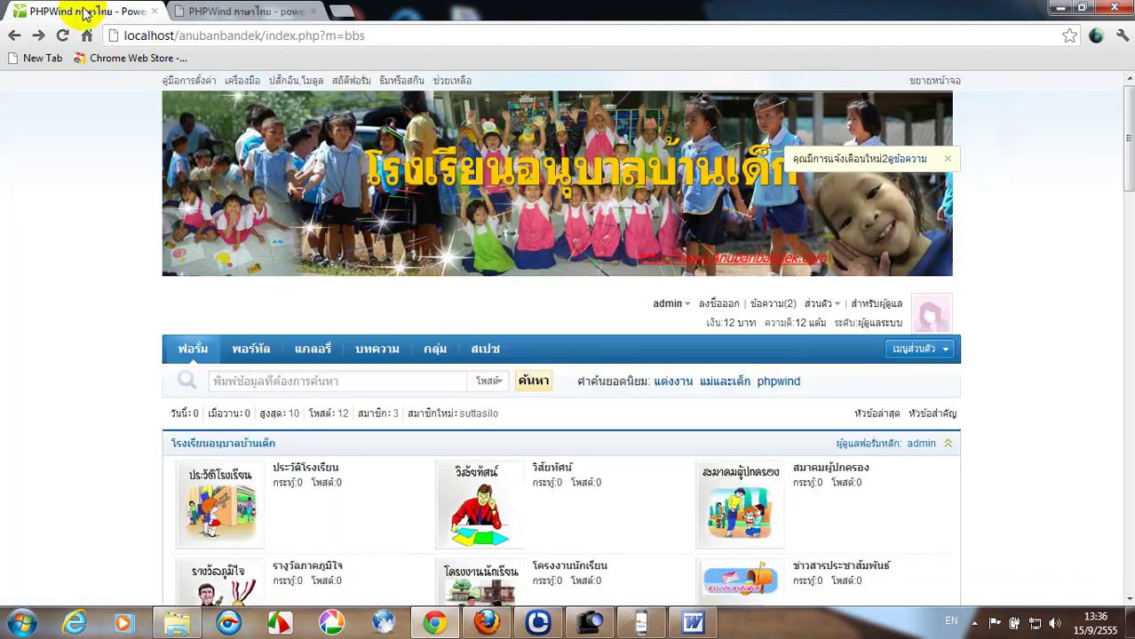
click(729, 306)
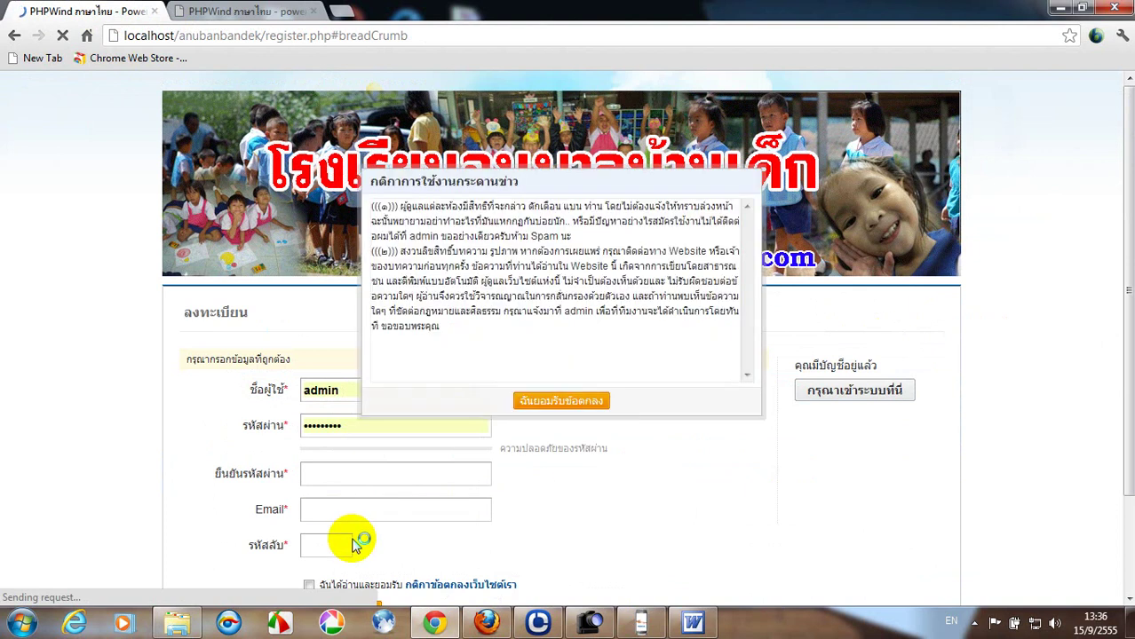
Accept the registration terms, enter the captcha code on the form, then go back.
click(549, 404)
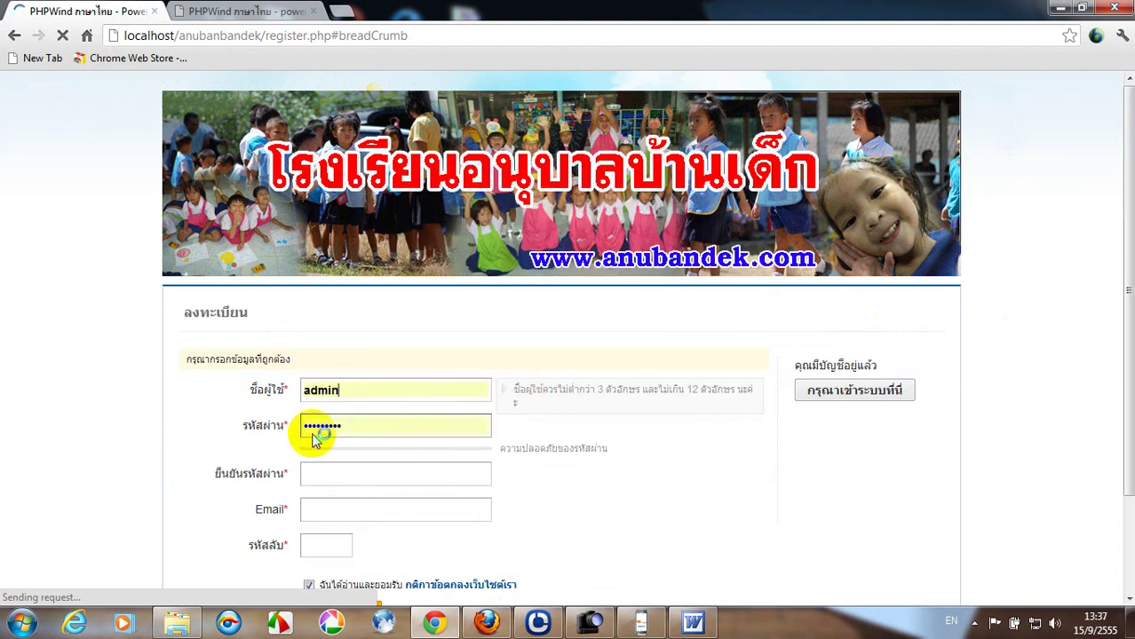
click(310, 541)
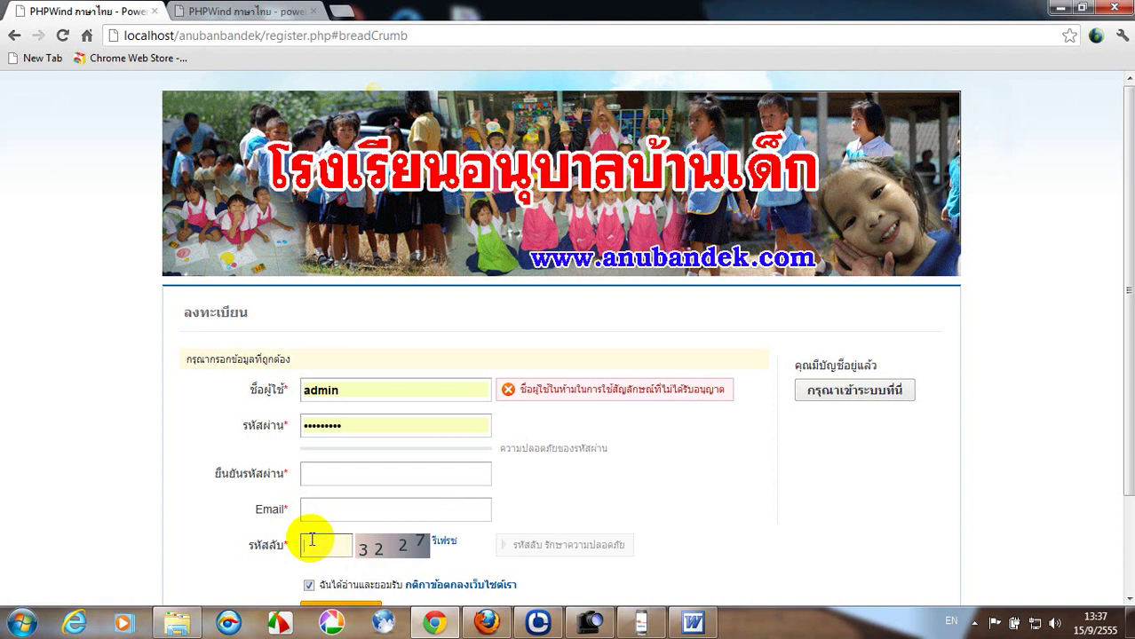
text(3227)
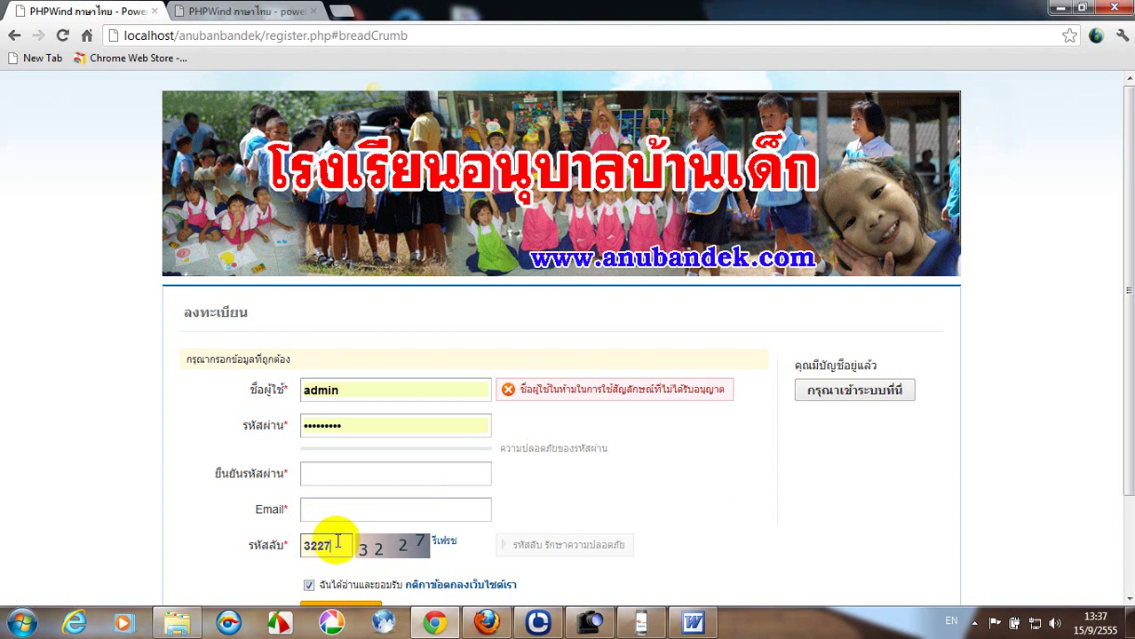
scroll(340, 545, down, 1)
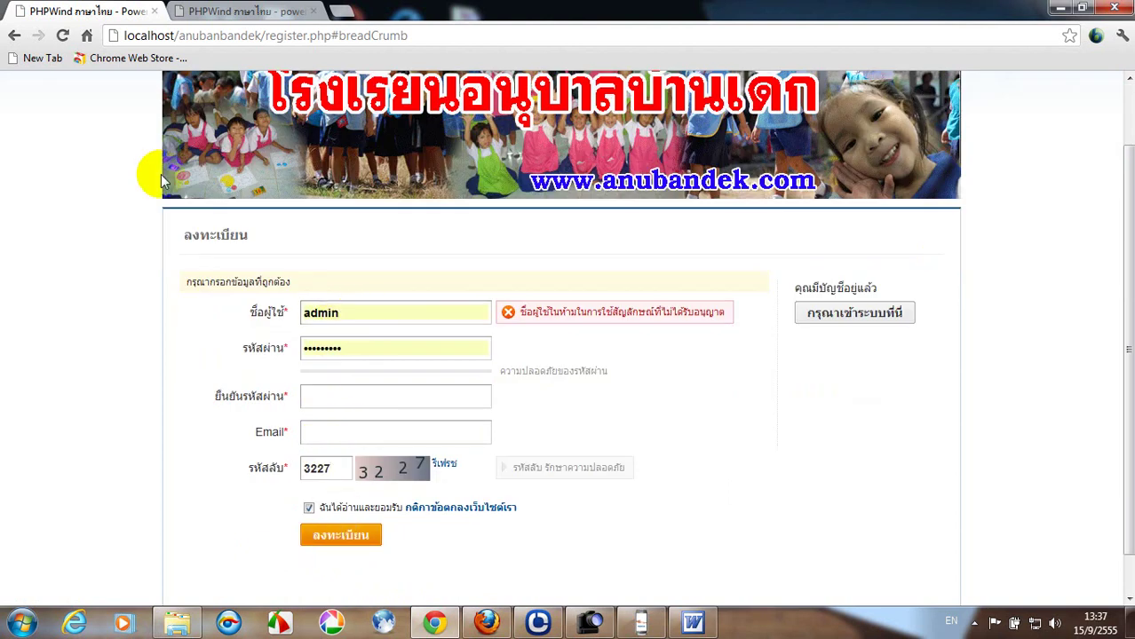
click(7, 37)
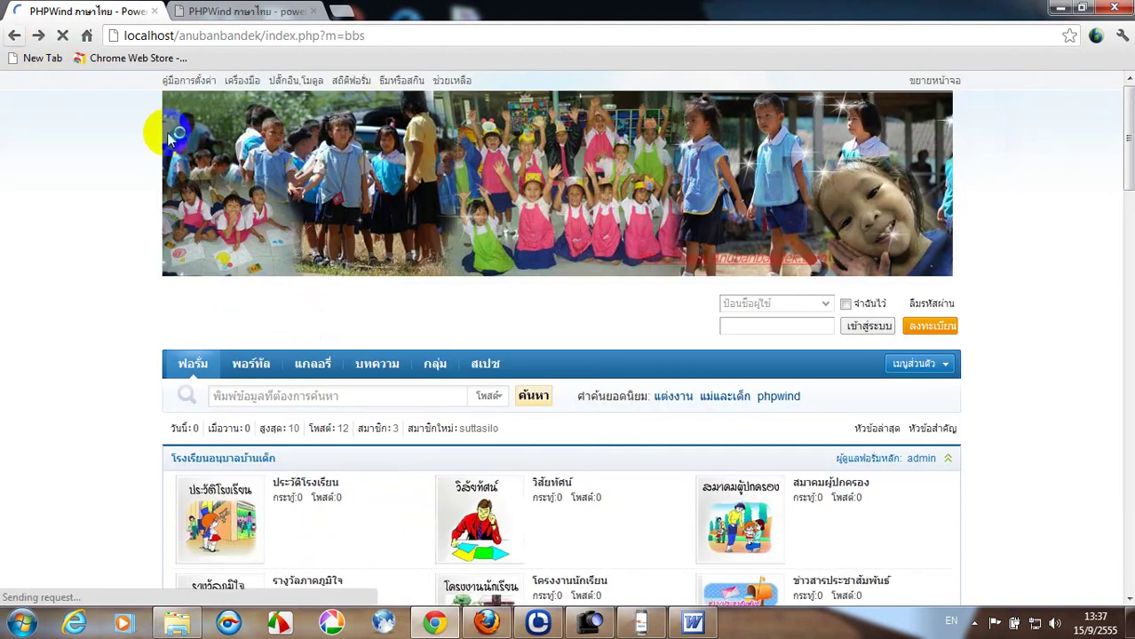
Log in with the member's username and password to trigger the captcha prompt.
click(728, 306)
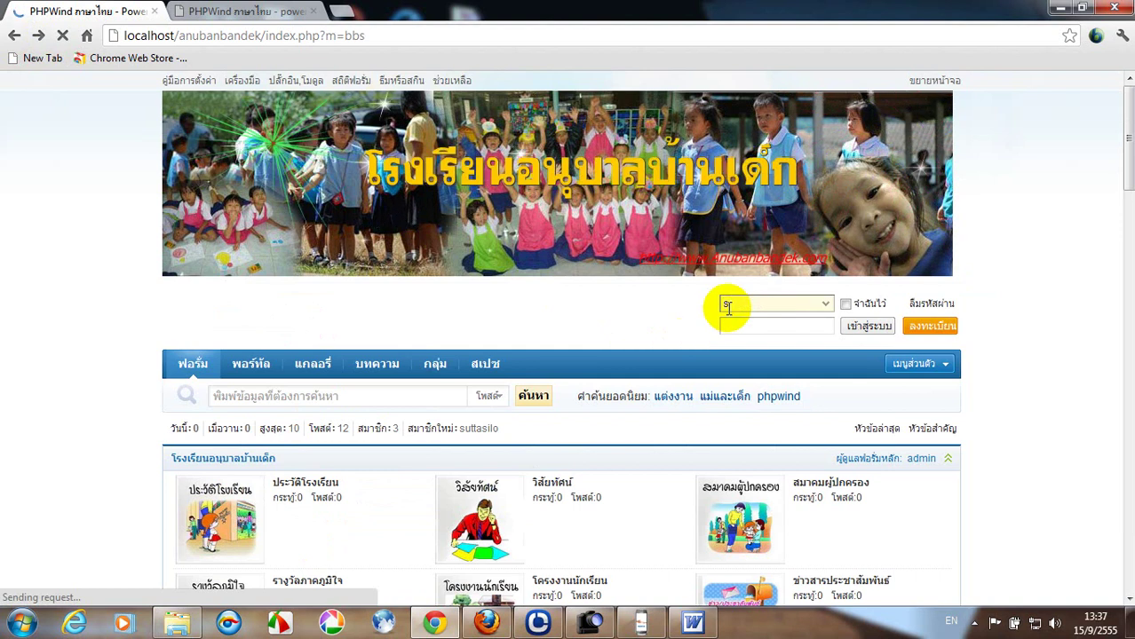
text(sutt)
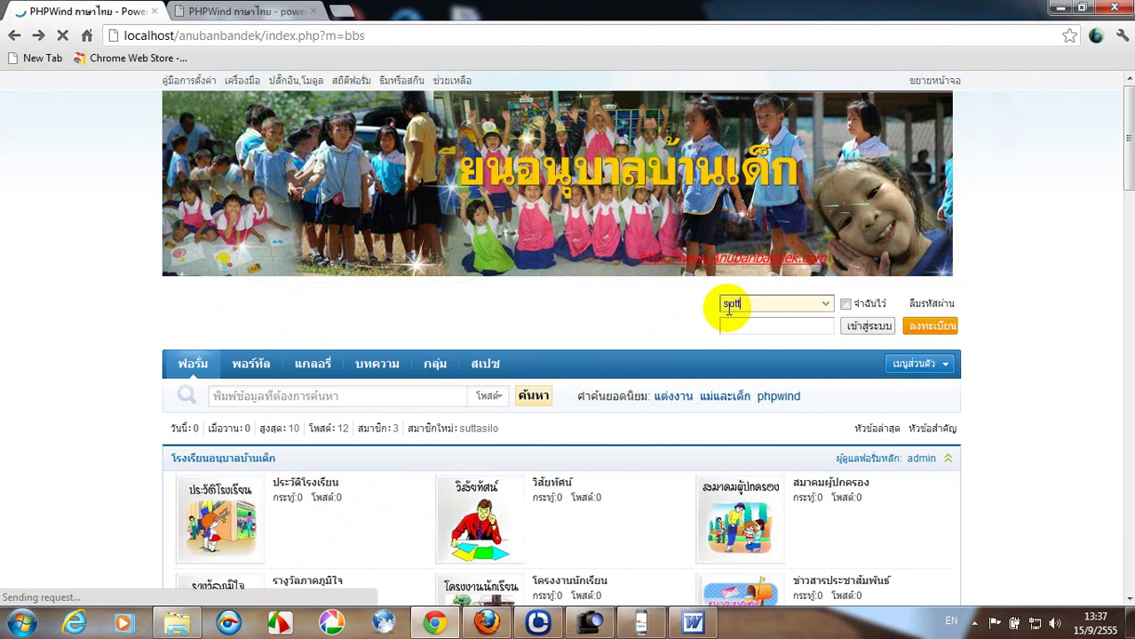
text(asilo)
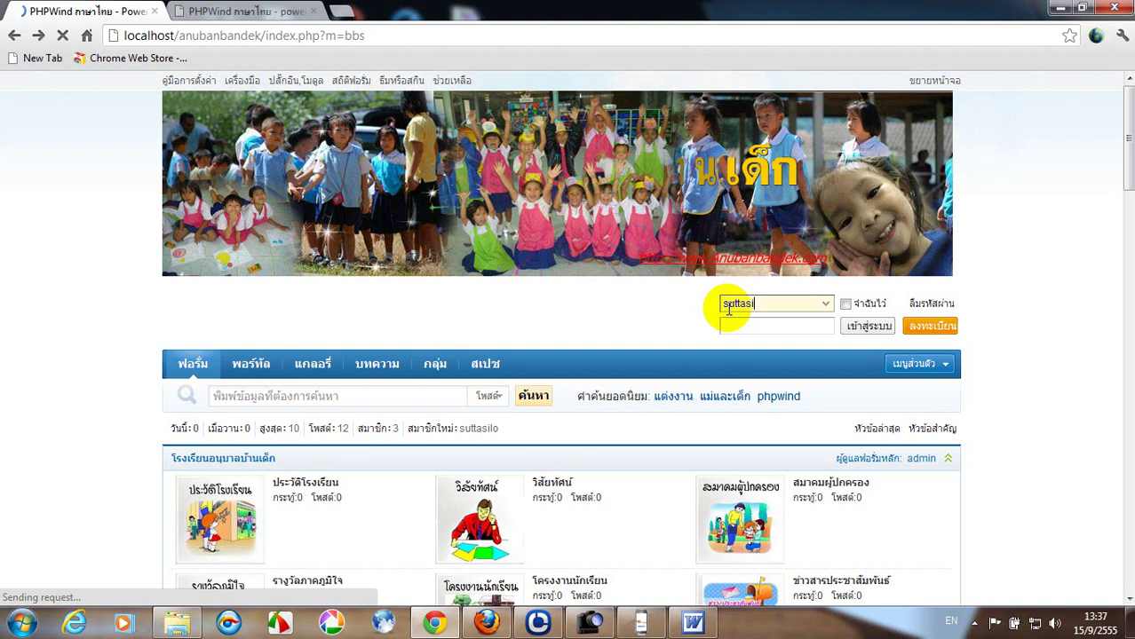
click(730, 324)
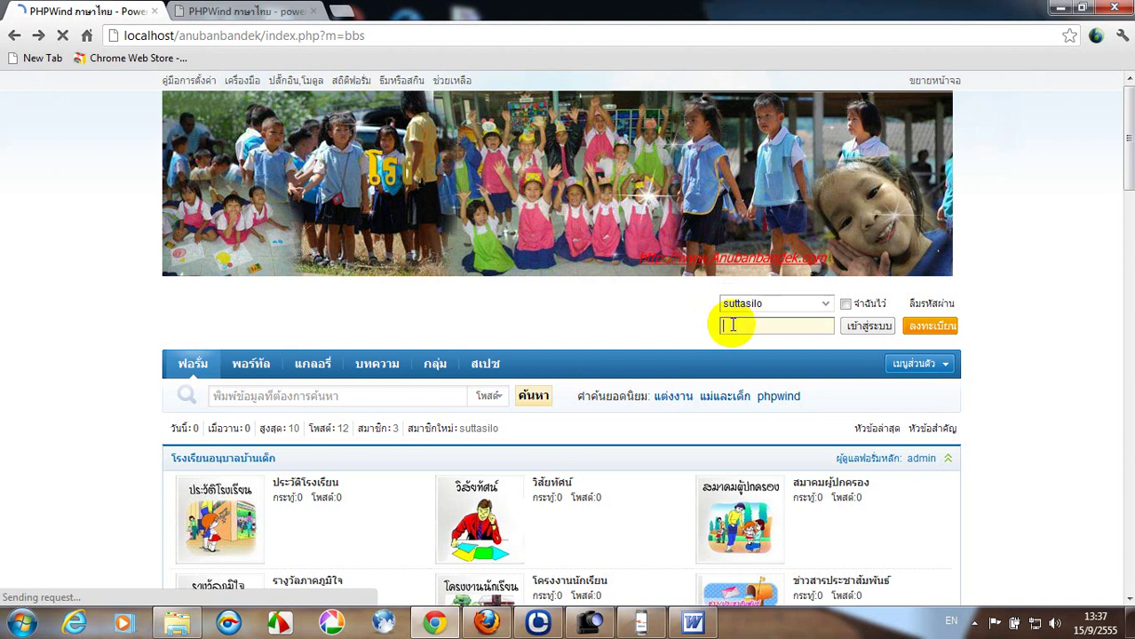
text(123)
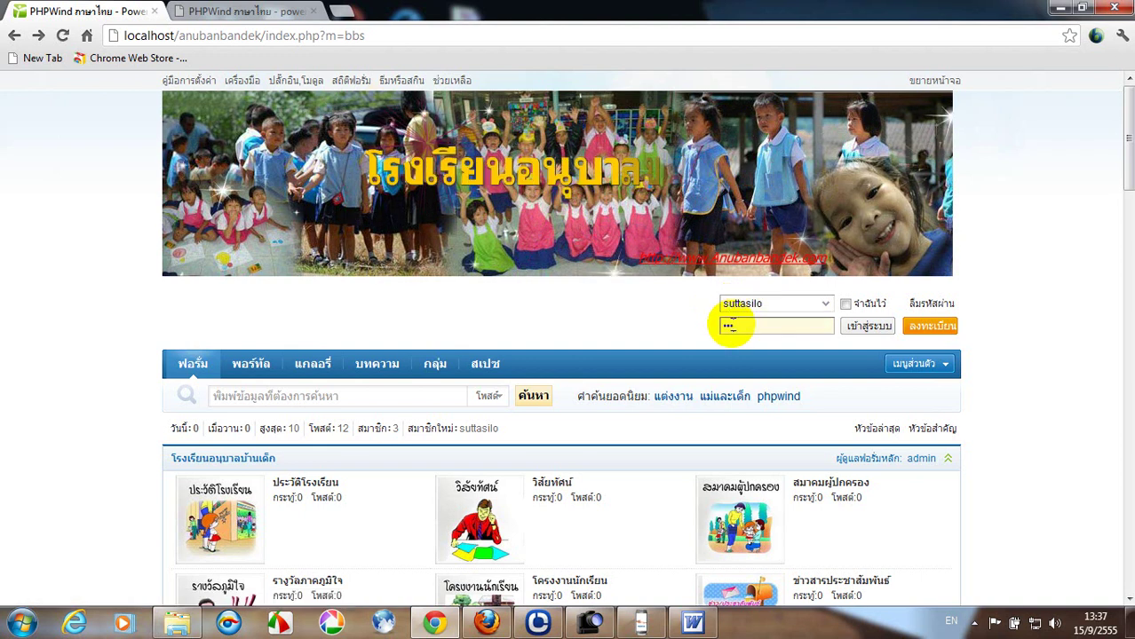
text(456789)
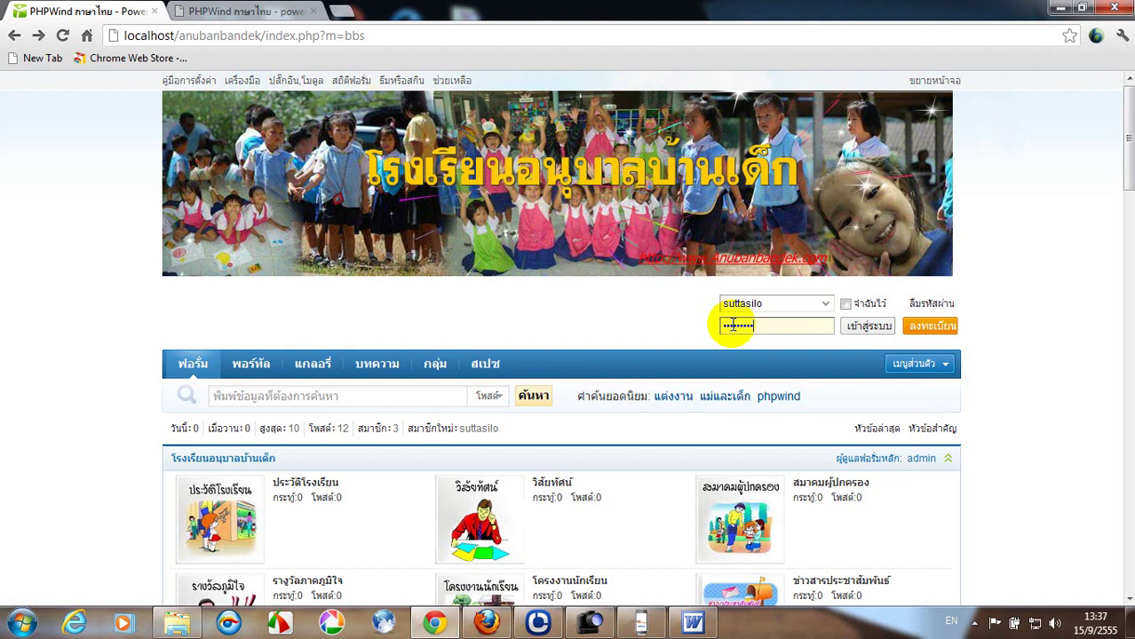
click(863, 325)
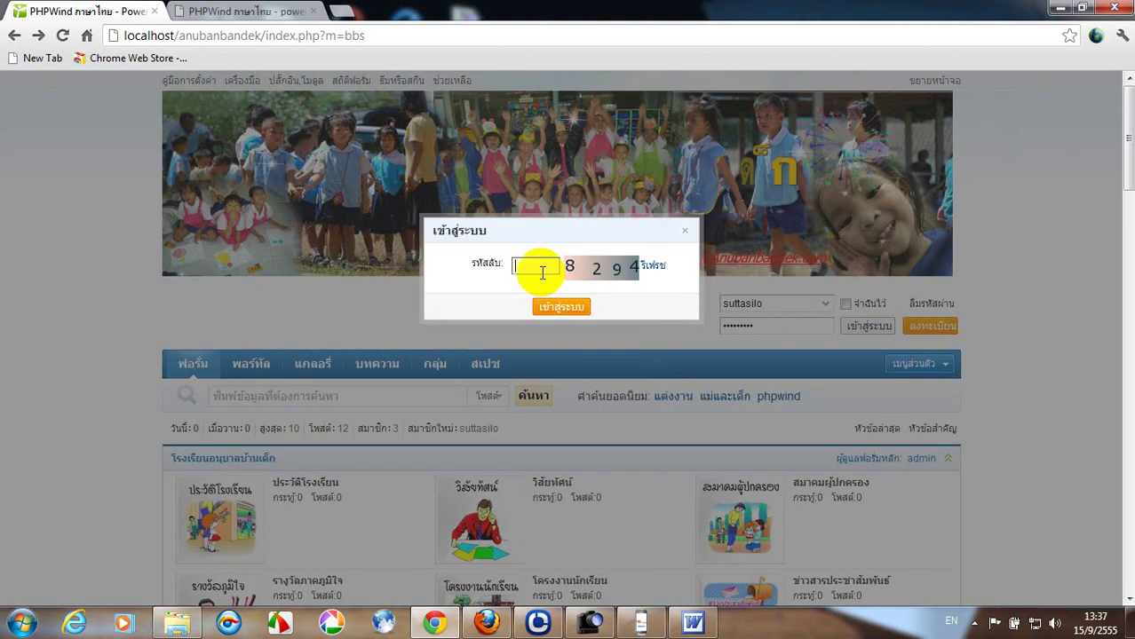
Enter the image captcha code to finish logging in, close the activity popup, and log out.
text(8)
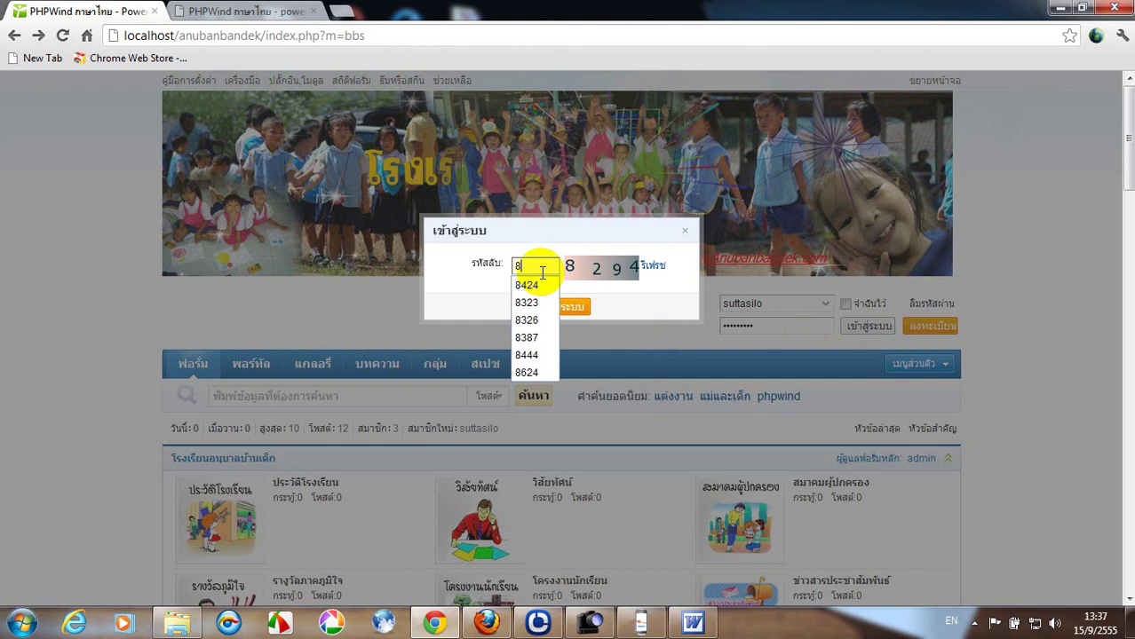
text(294)
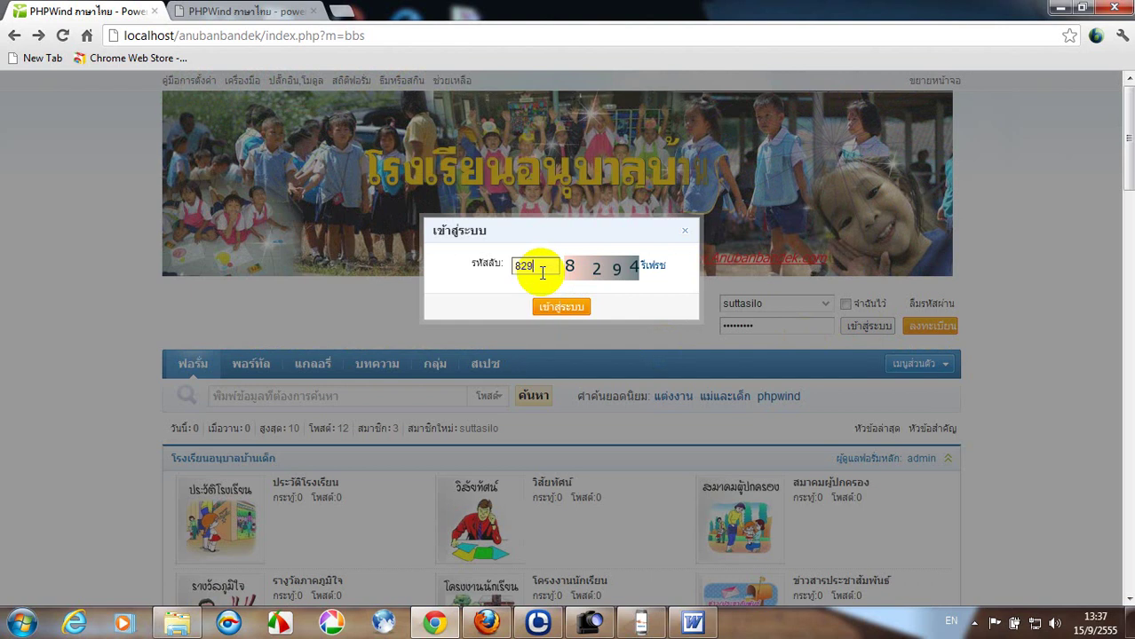
click(547, 306)
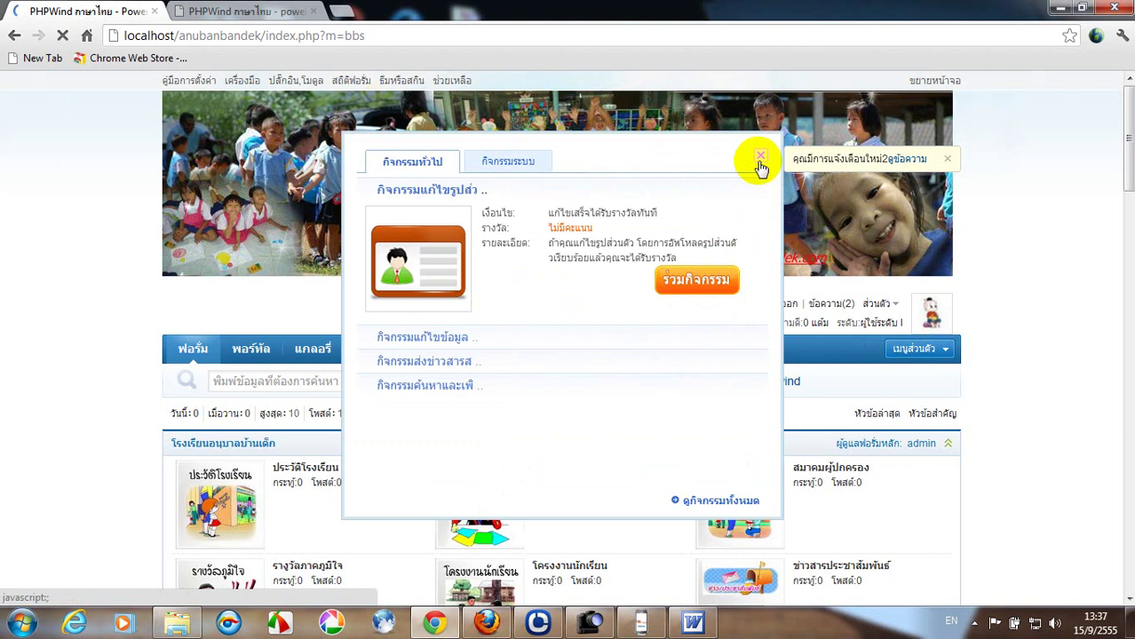
click(760, 156)
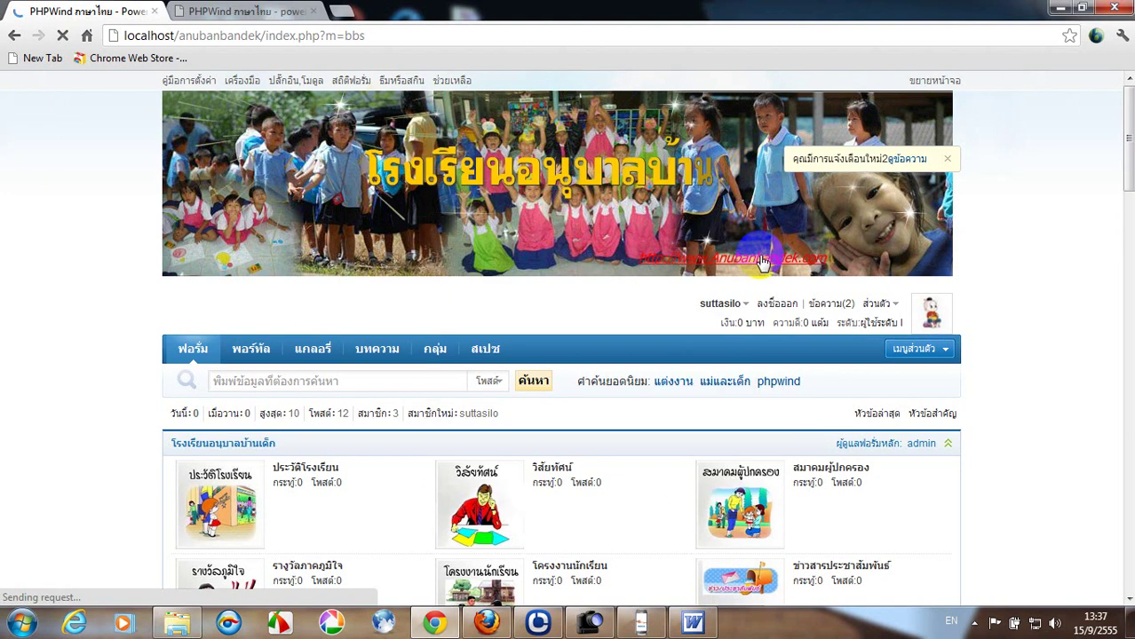
click(775, 305)
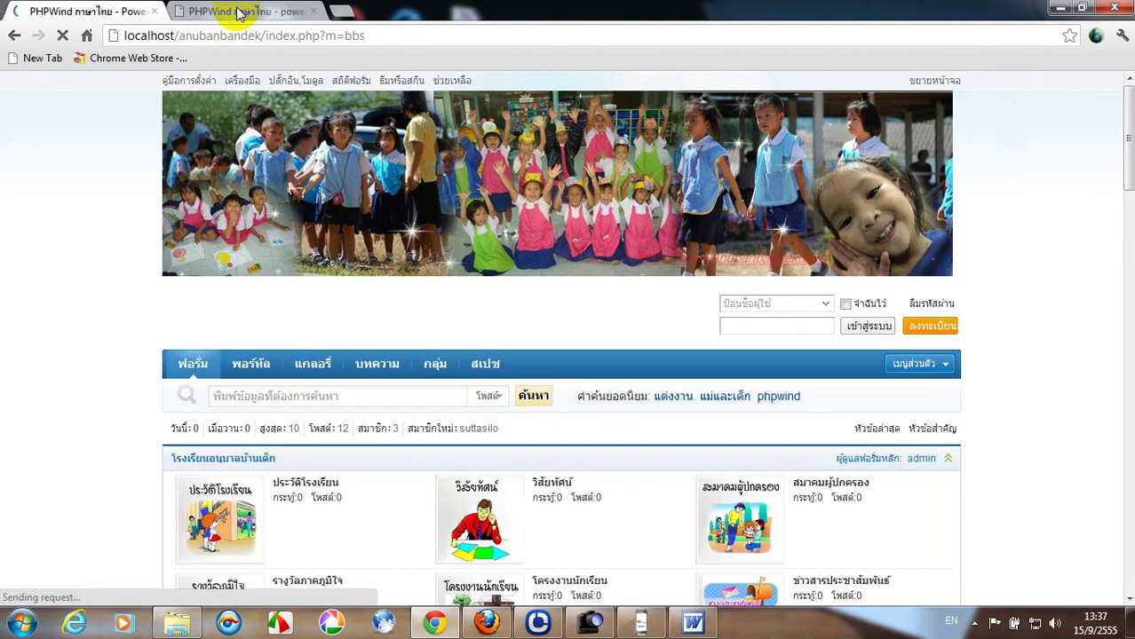
In the admin tab, set the captcha code type to ภาษาอังกฤษ, save, and return to the forum.
click(238, 12)
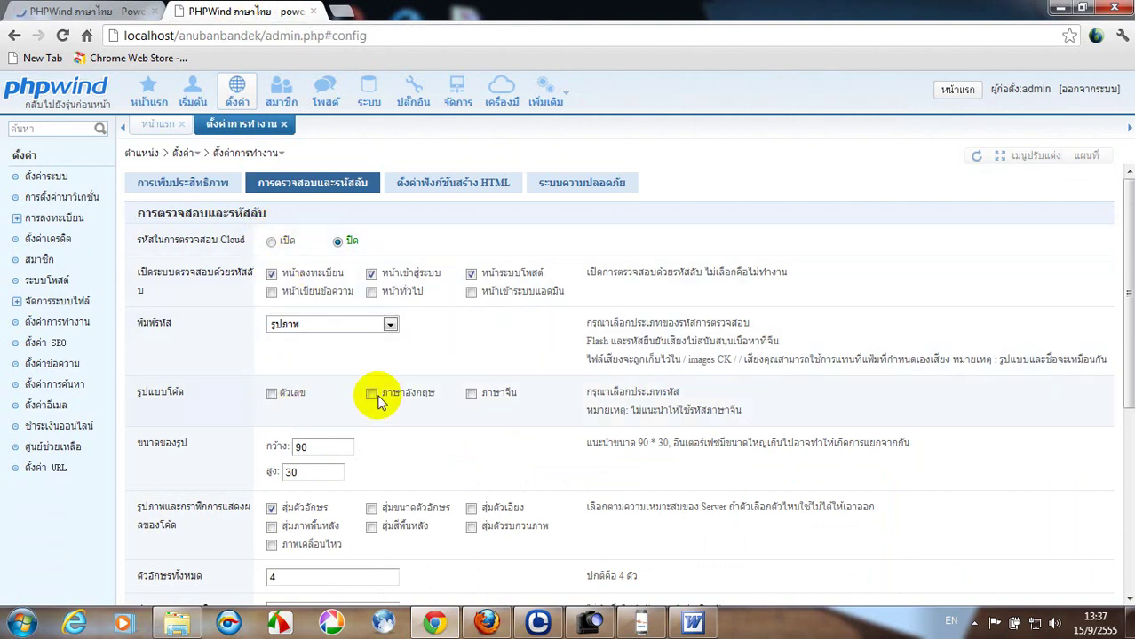
scroll(408, 380, down, 1)
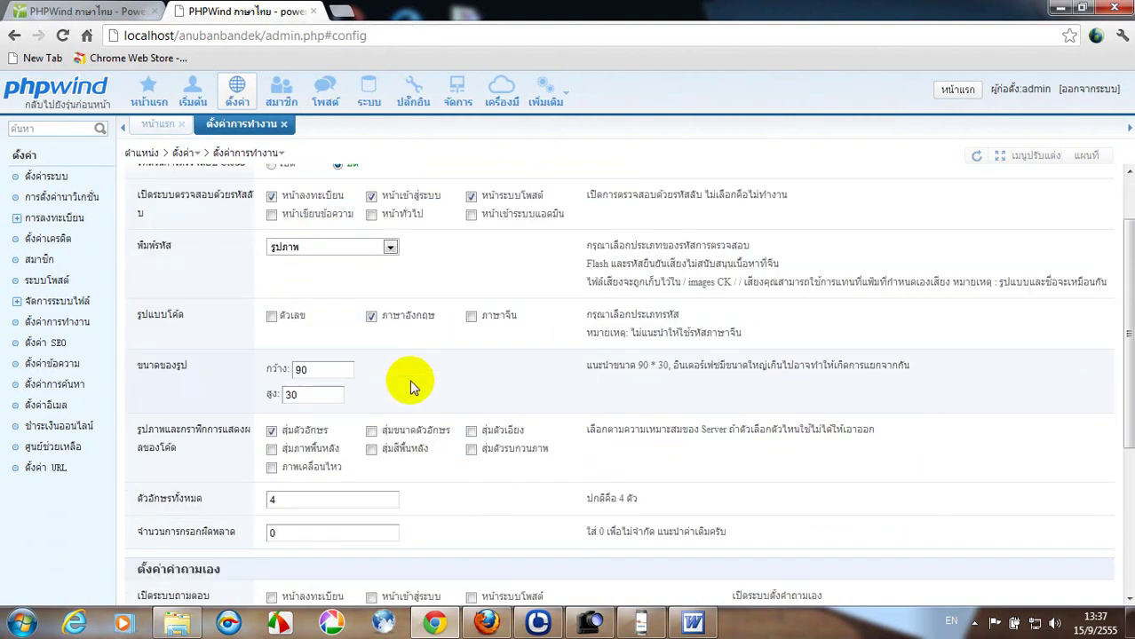
scroll(408, 380, down, 1)
scroll(404, 369, down, 2)
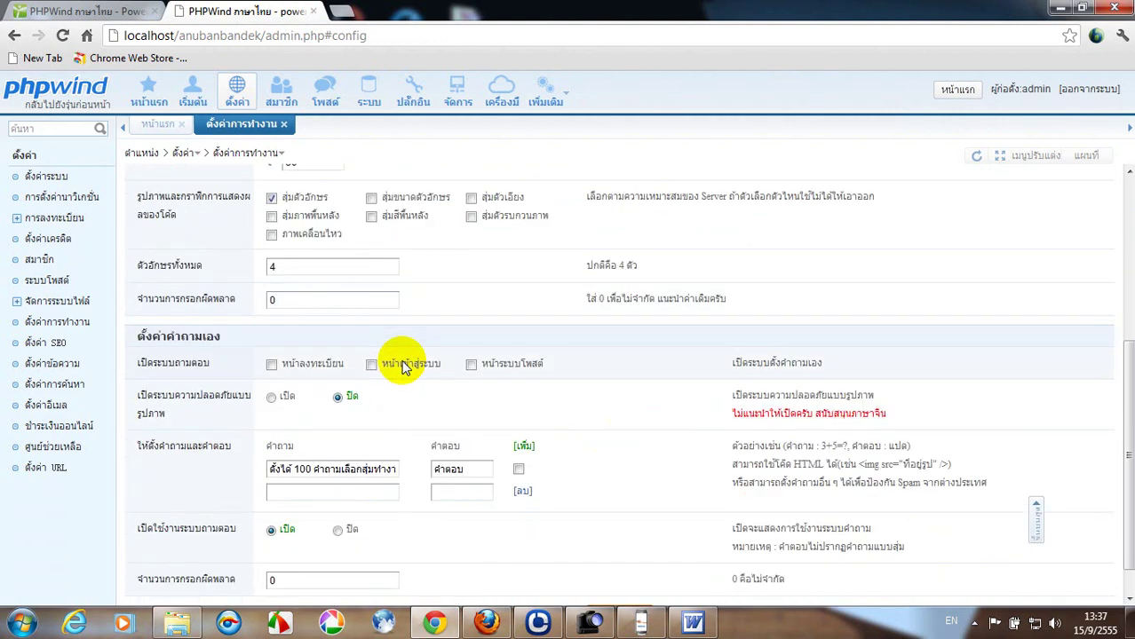
scroll(404, 368, down, 1)
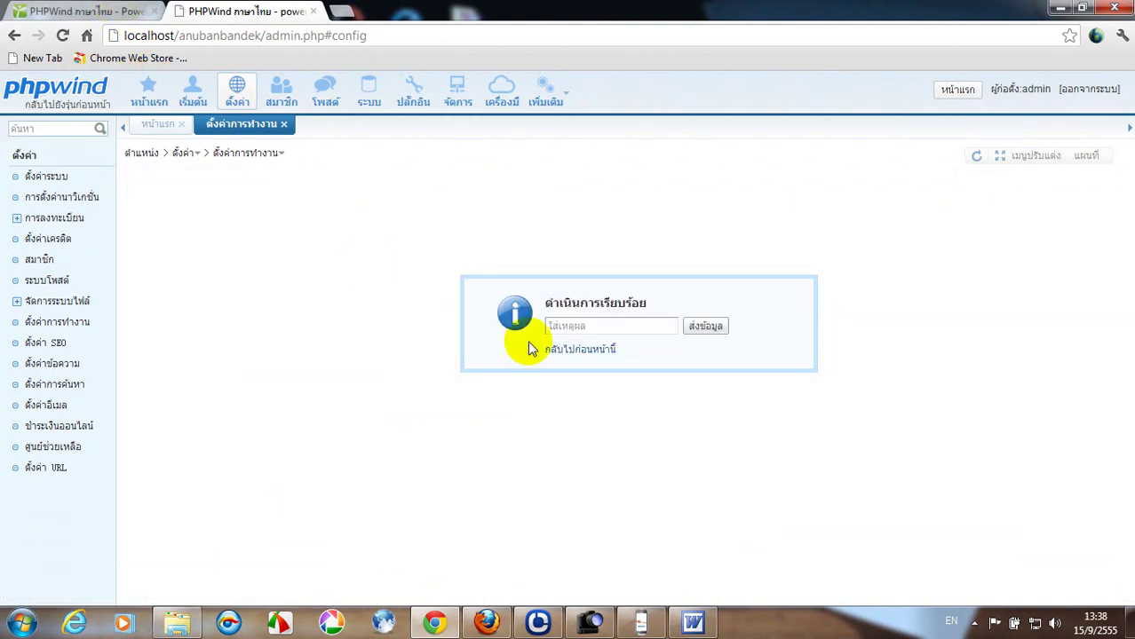
click(580, 350)
click(102, 11)
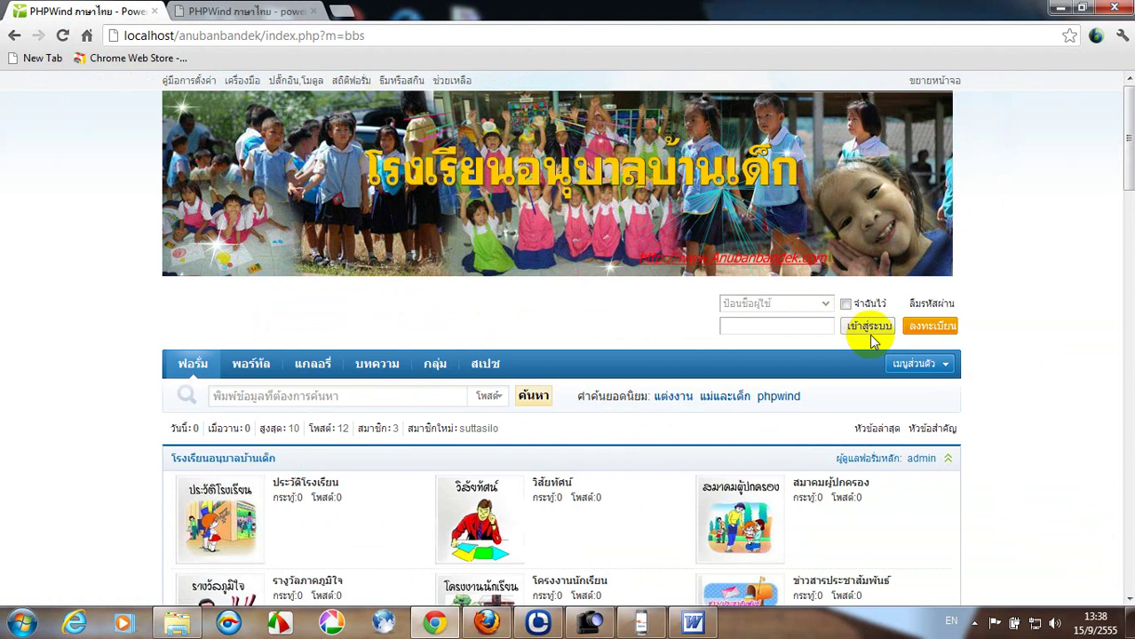
Open registration, accept the terms, confirm the captcha shows letters, then go back.
click(930, 329)
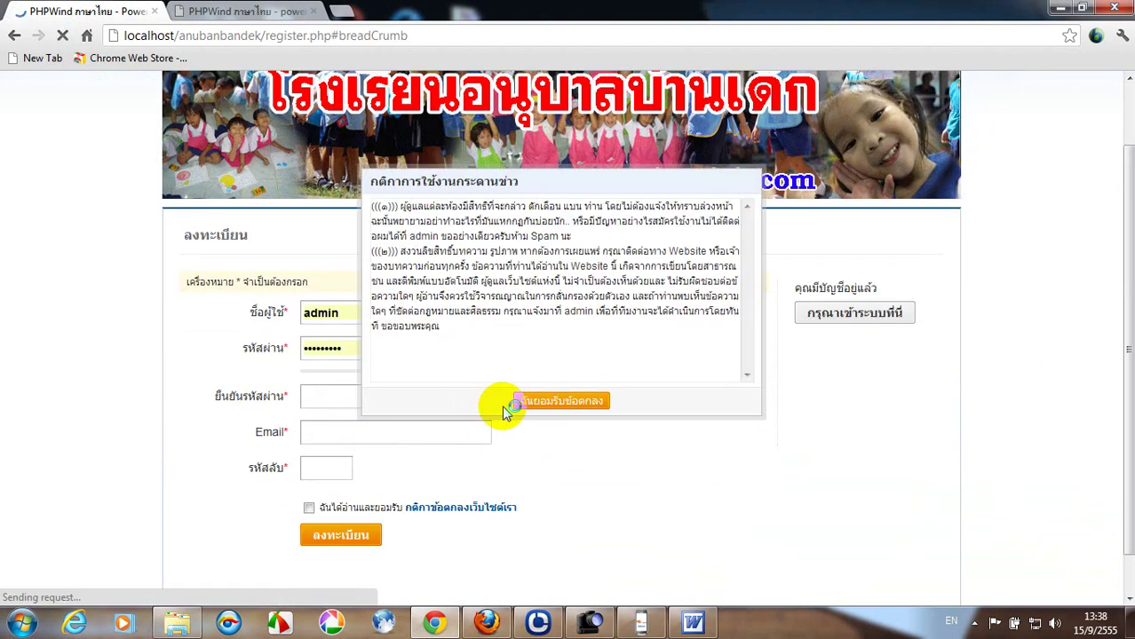
click(546, 413)
click(343, 470)
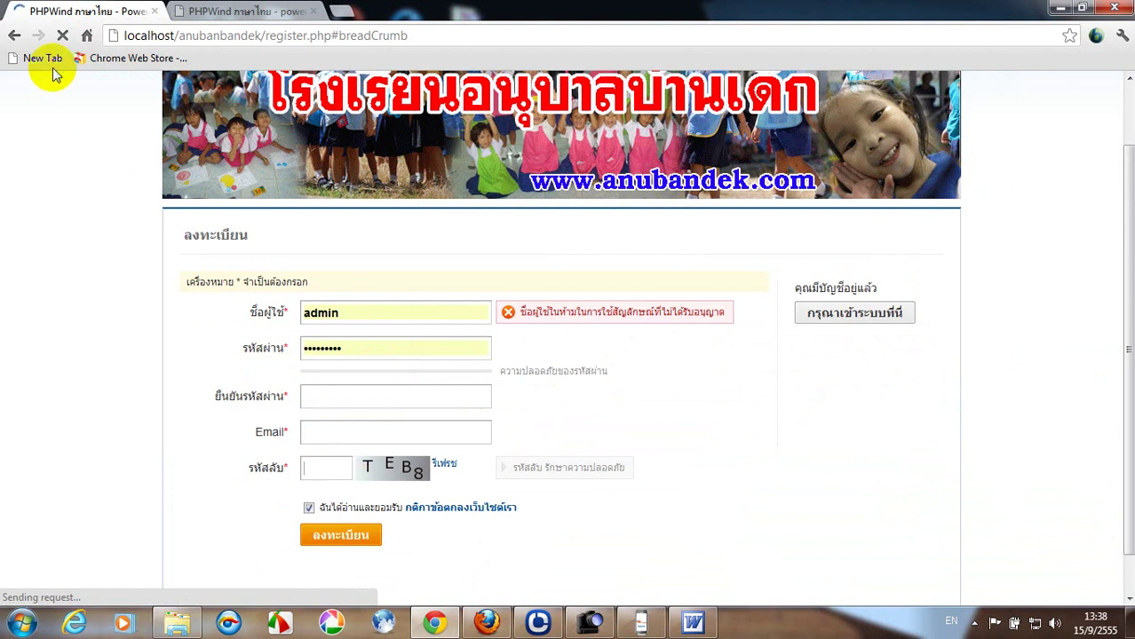
click(14, 36)
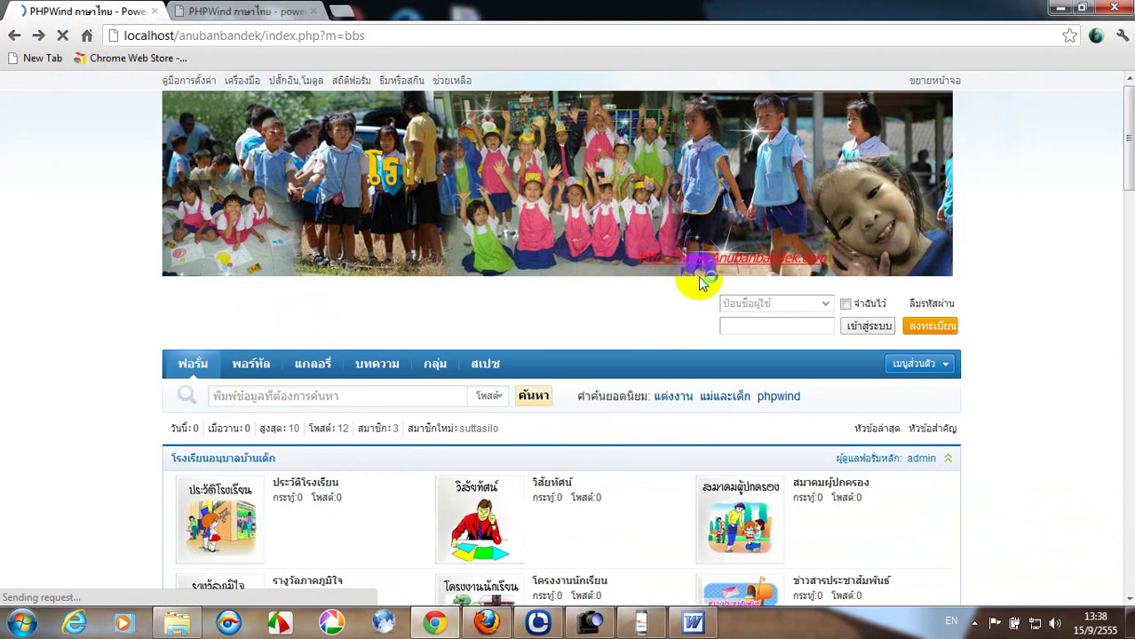
Log in with the member's username and password to bring up the captcha prompt.
click(726, 305)
text(sutta)
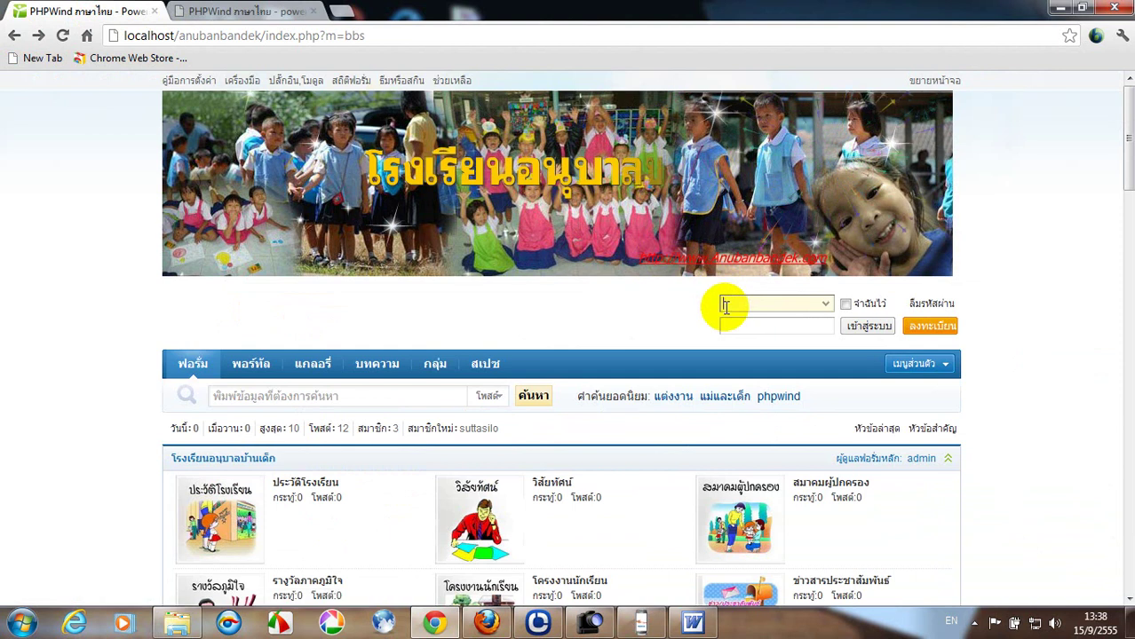
text(si)
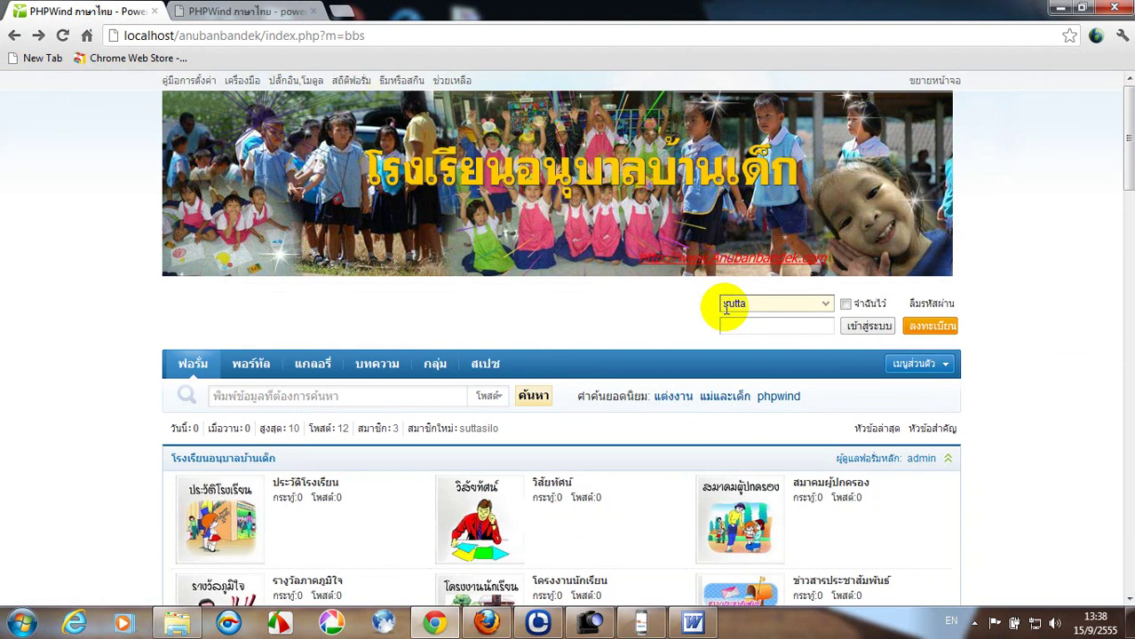
text(lo)
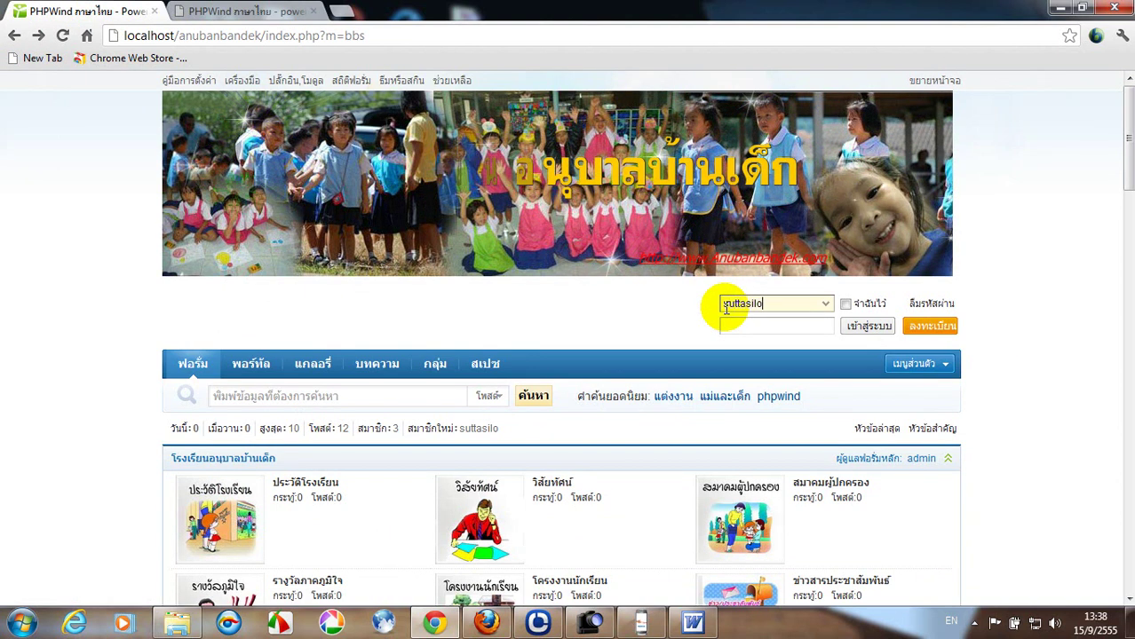
click(727, 320)
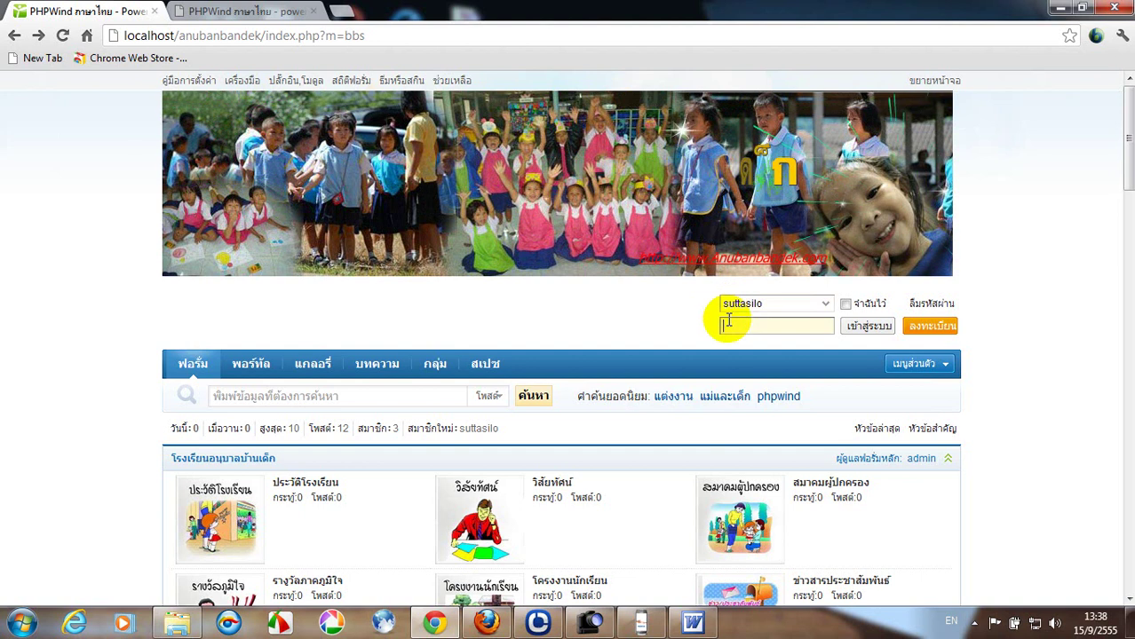
text(123456)
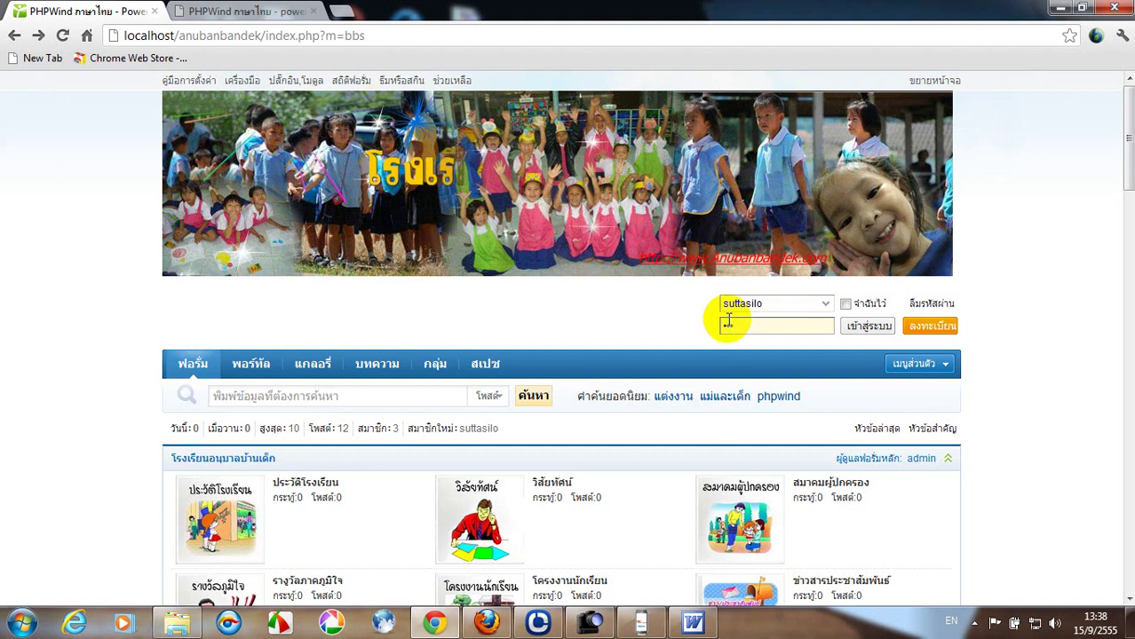
text(789)
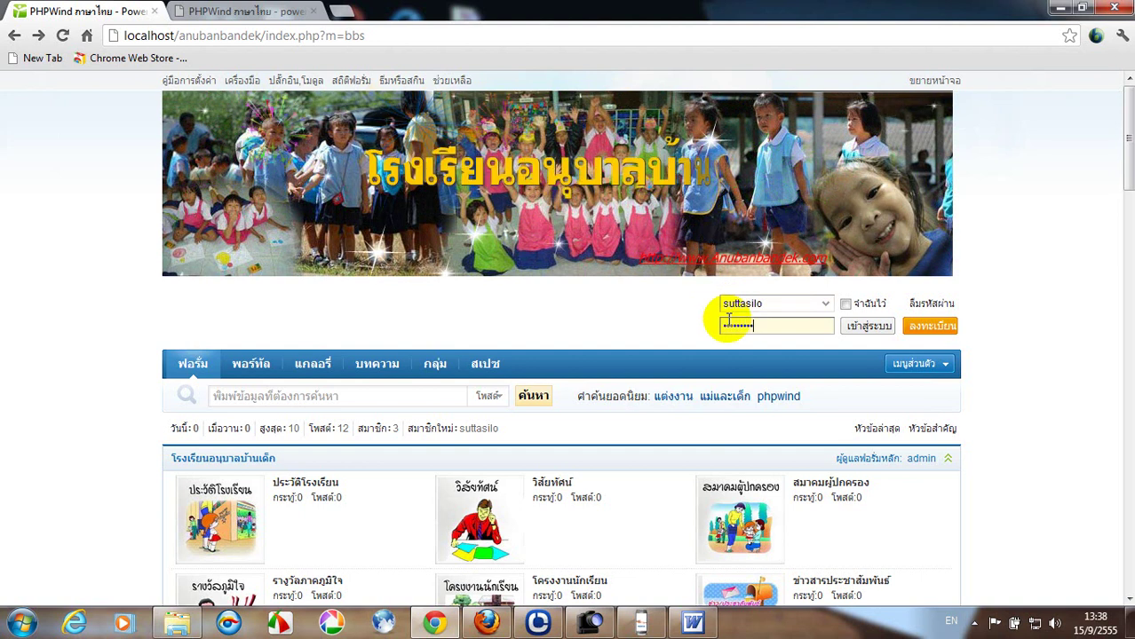
click(863, 328)
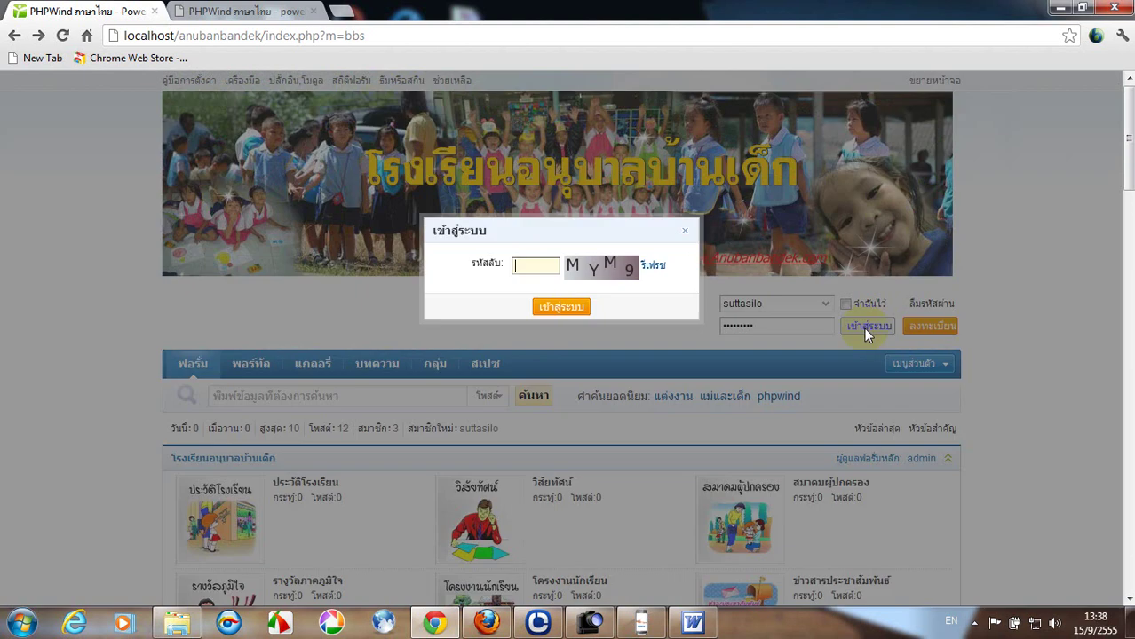
Enter the letter captcha code, close the activity popup, log out, and return to the admin tab.
click(542, 265)
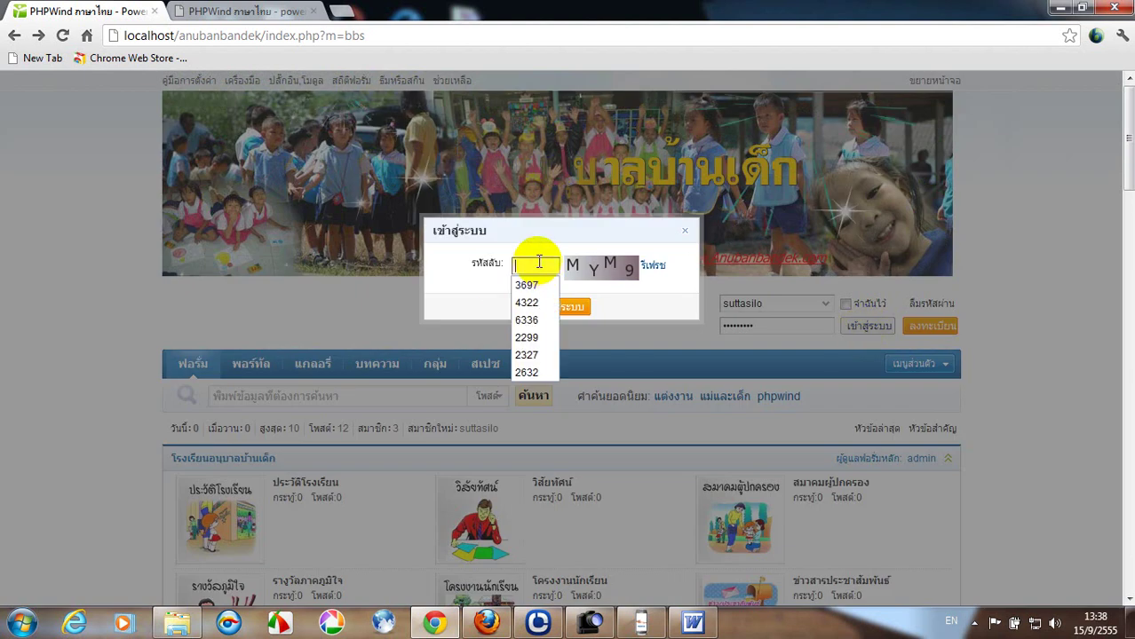
text(my)
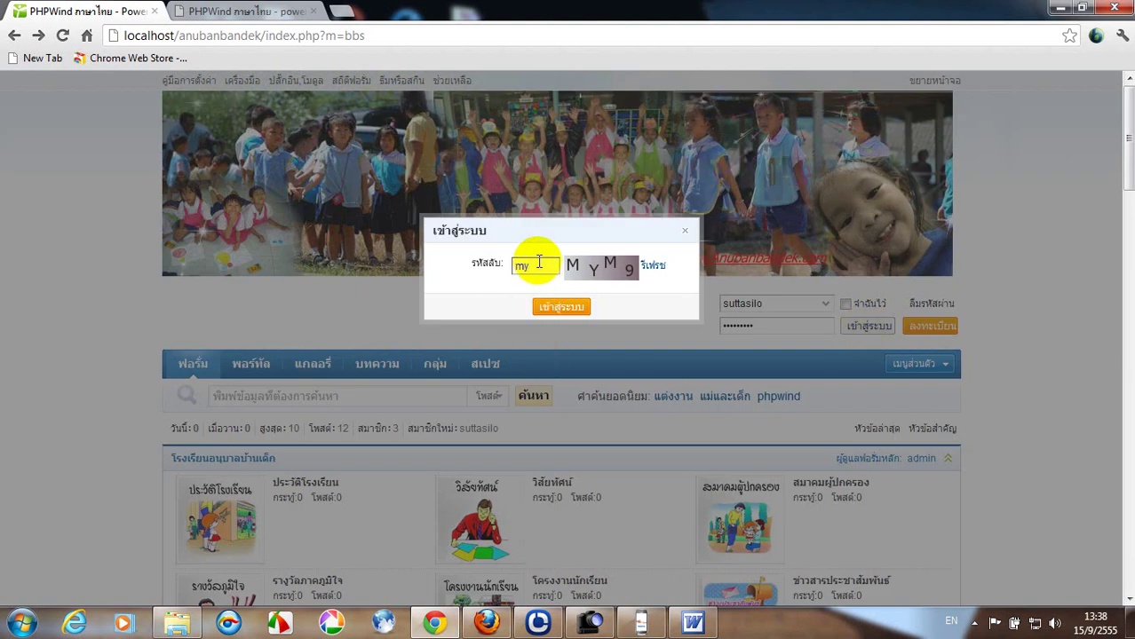
text(m9)
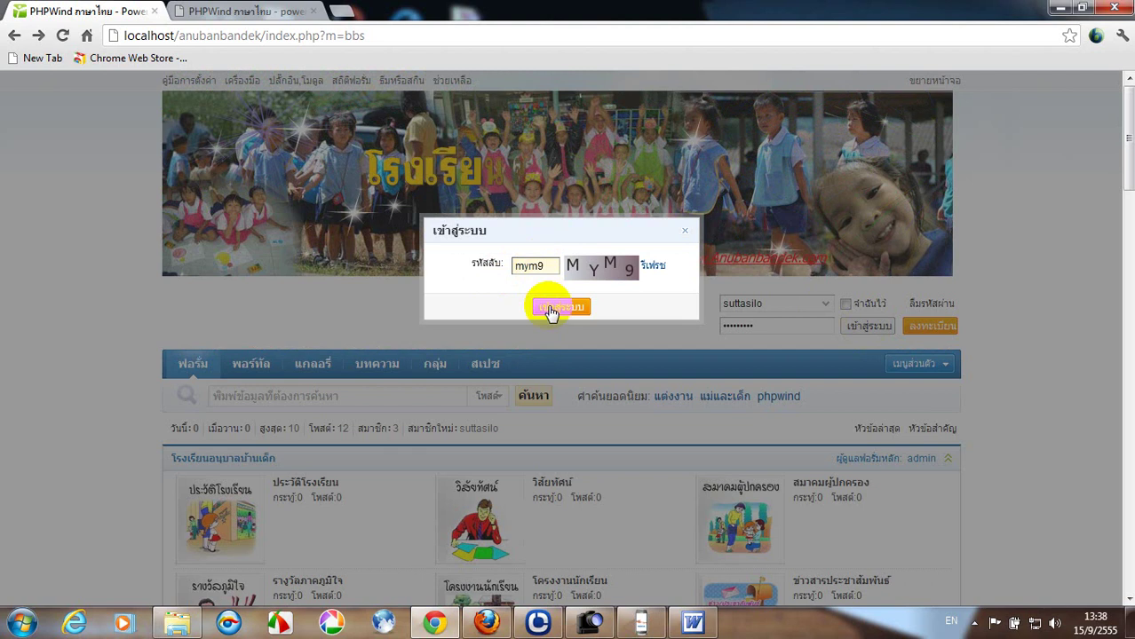
click(551, 309)
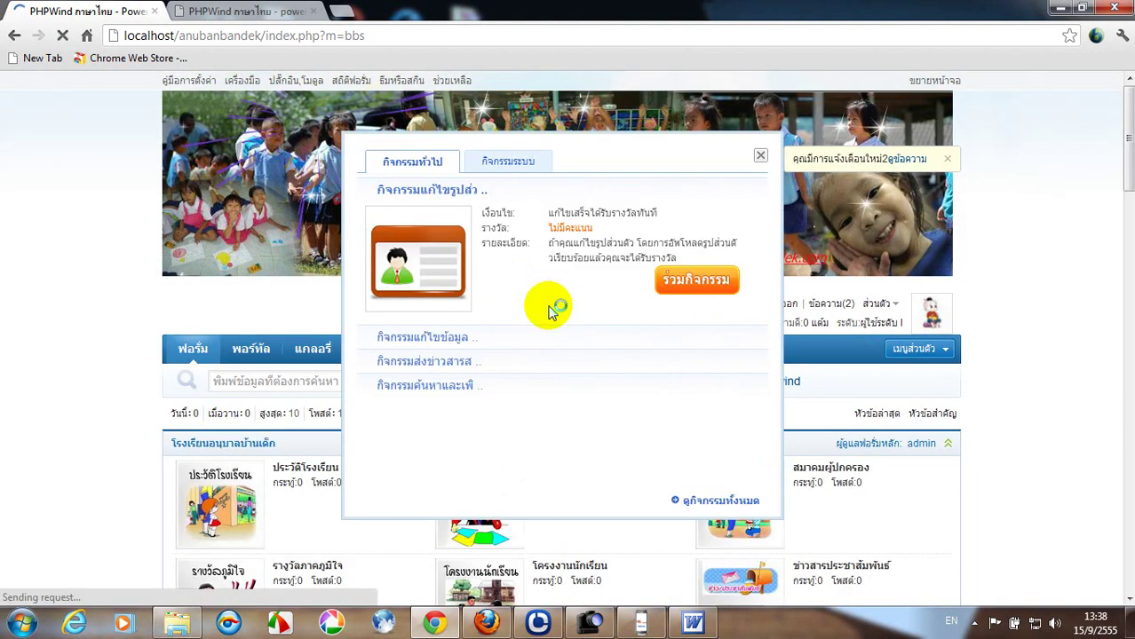
click(759, 156)
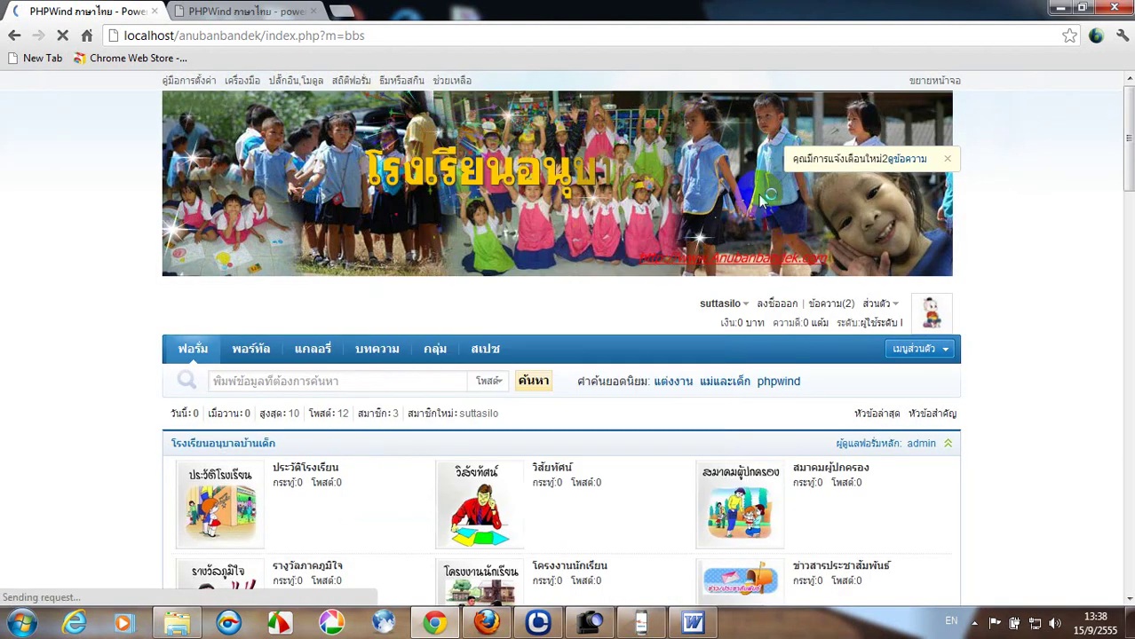
click(783, 303)
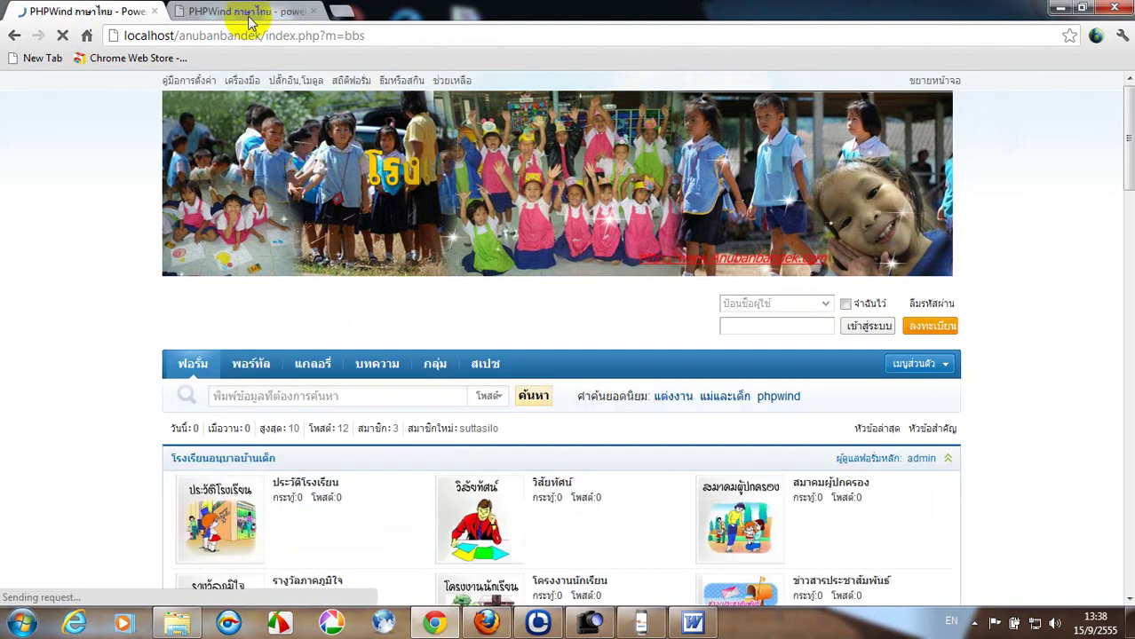
click(249, 16)
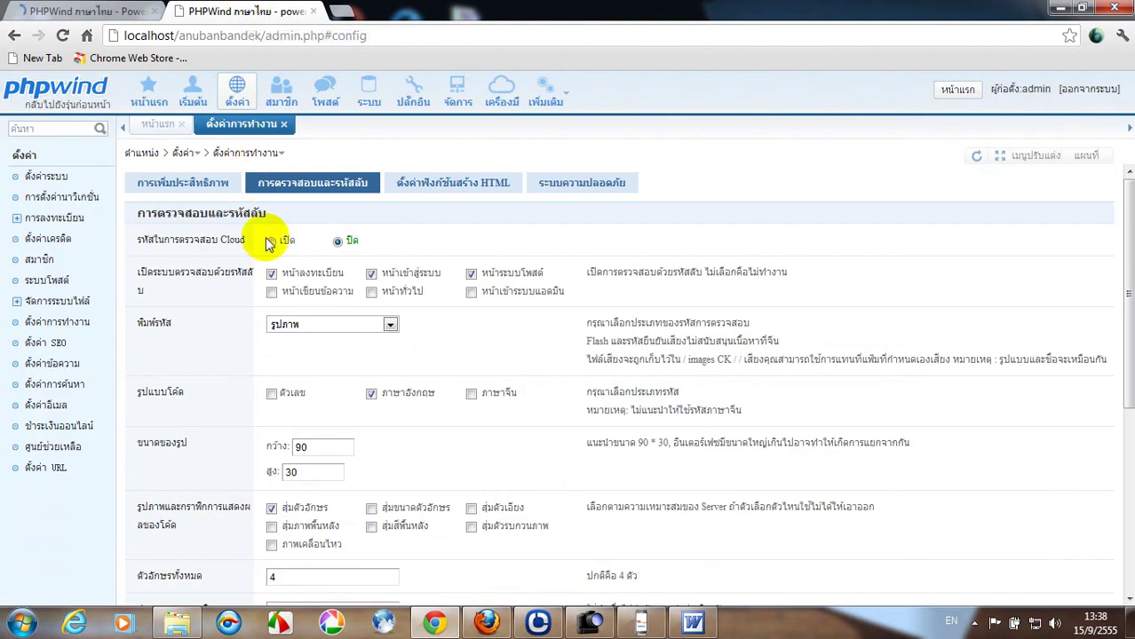
Untick the registration and posting captcha pages plus the English-letter and random-character options.
click(271, 273)
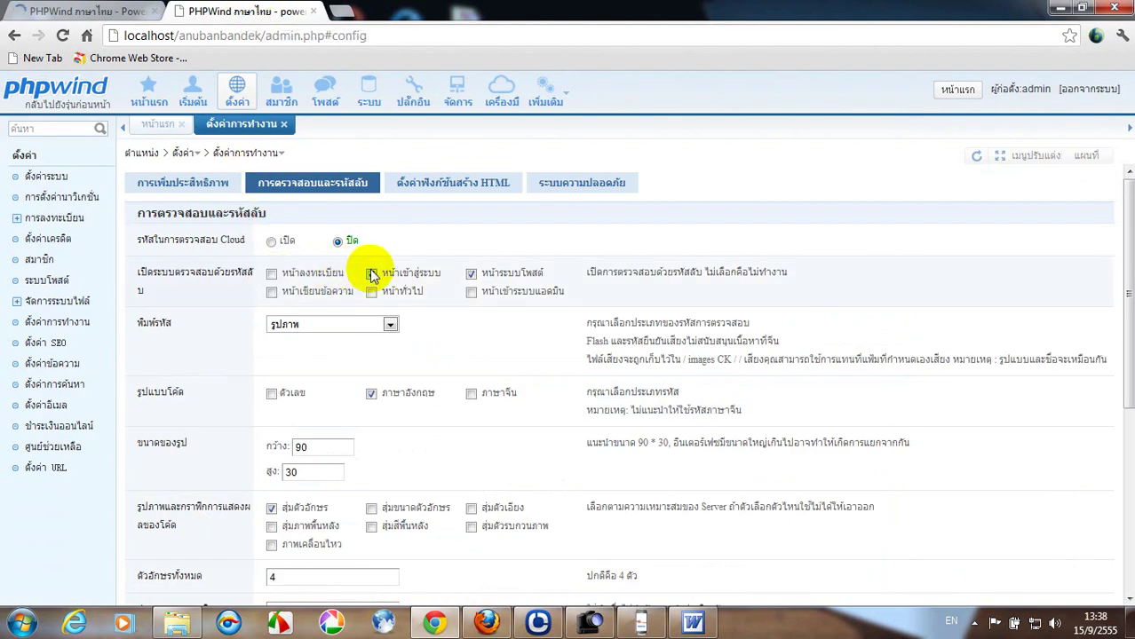
click(470, 274)
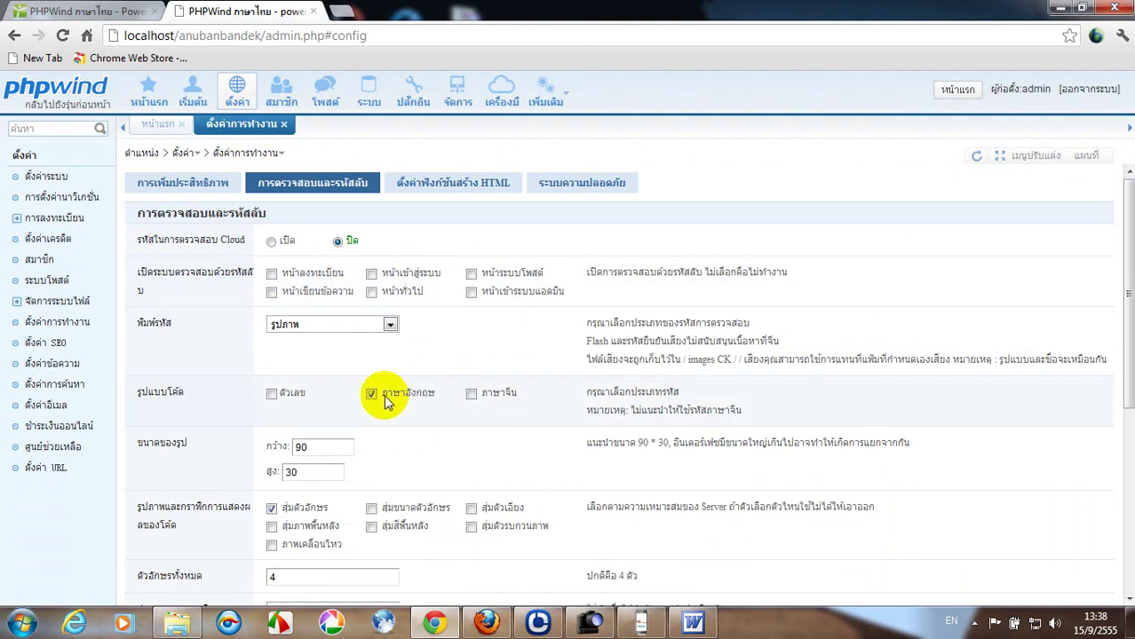
click(372, 394)
scroll(373, 391, down, 2)
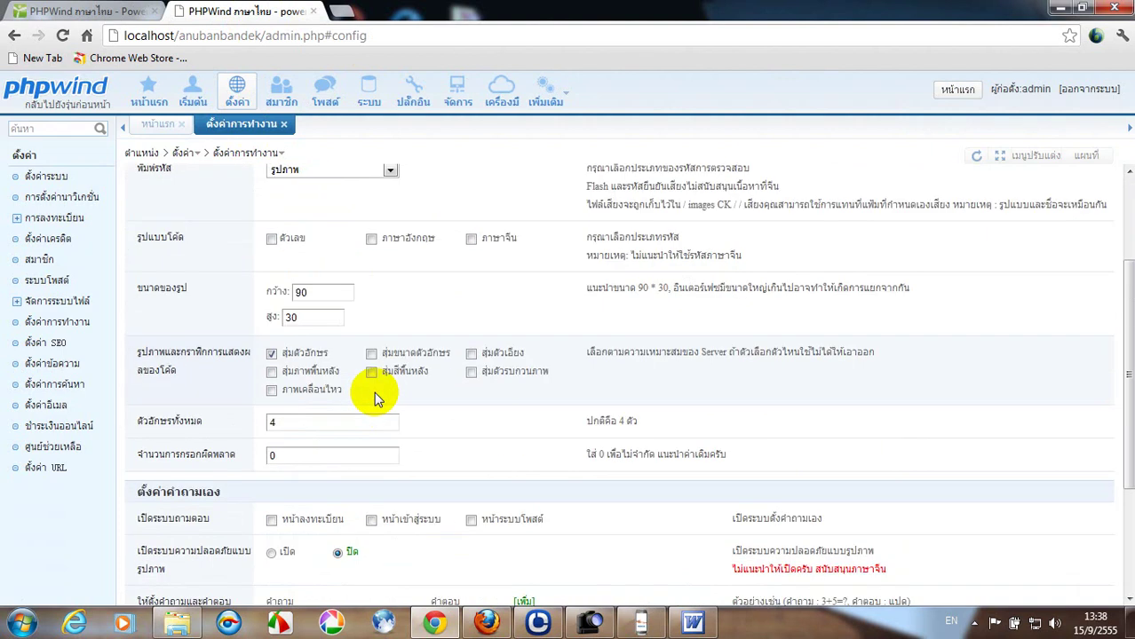
click(271, 353)
scroll(316, 338, down, 2)
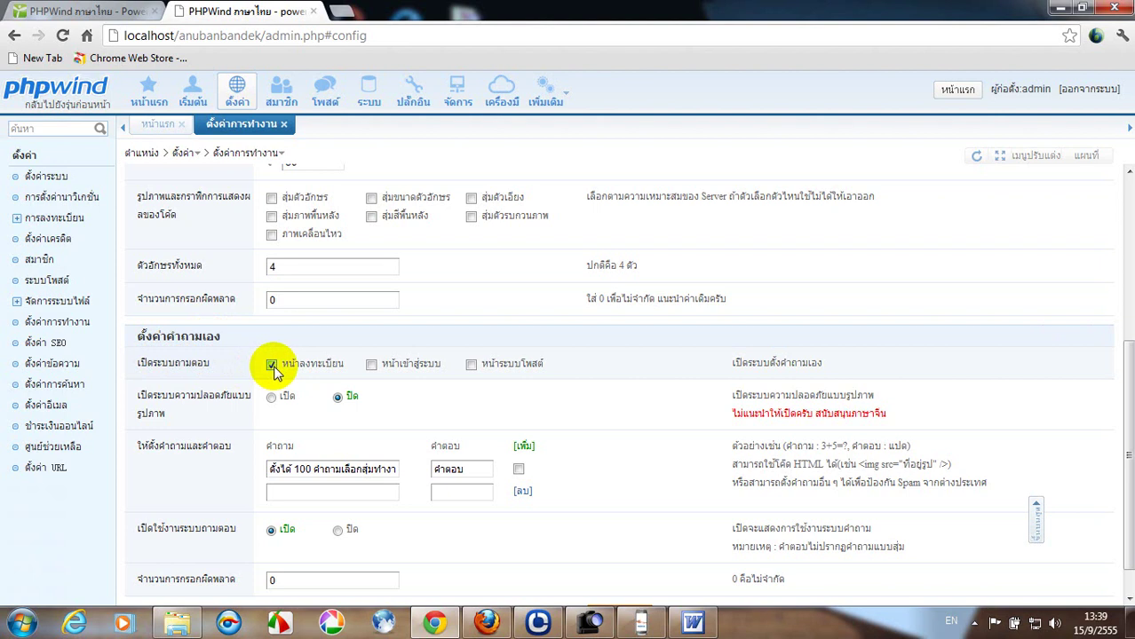
Require the custom question 9+11 (answer 20) at login and posting, enable Q&A, and save.
click(372, 366)
scroll(473, 369, down, 1)
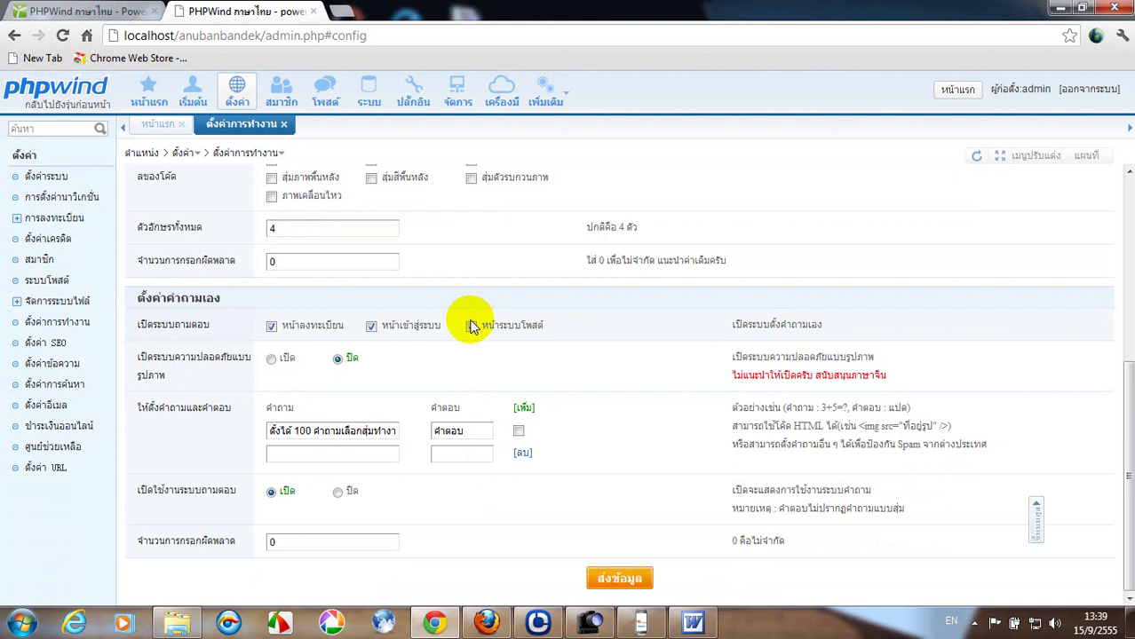
click(470, 326)
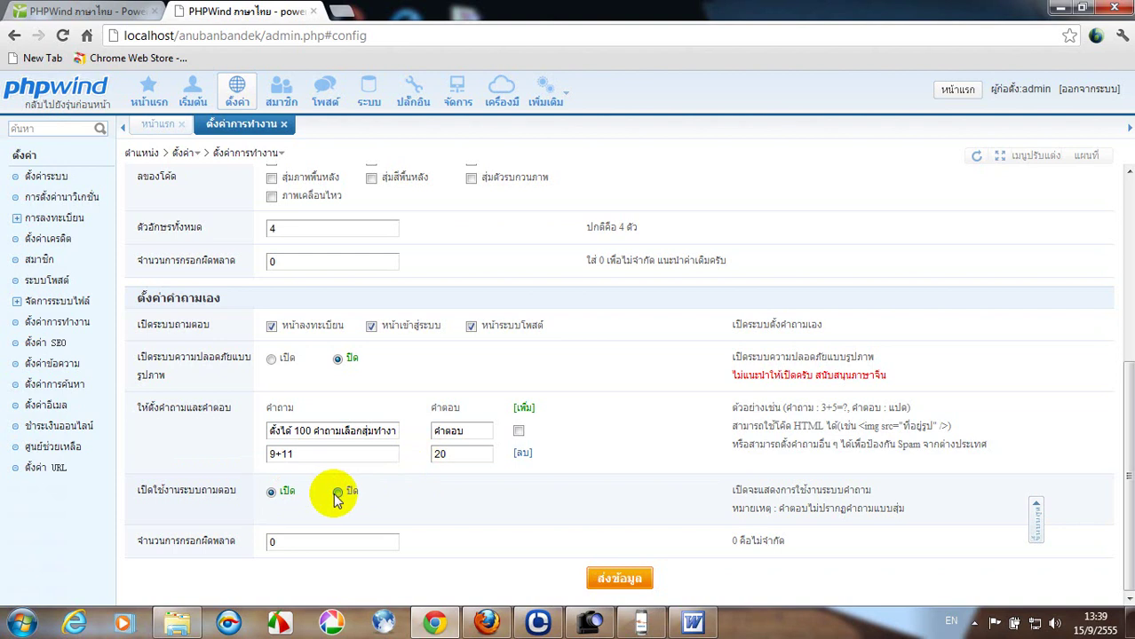
click(271, 492)
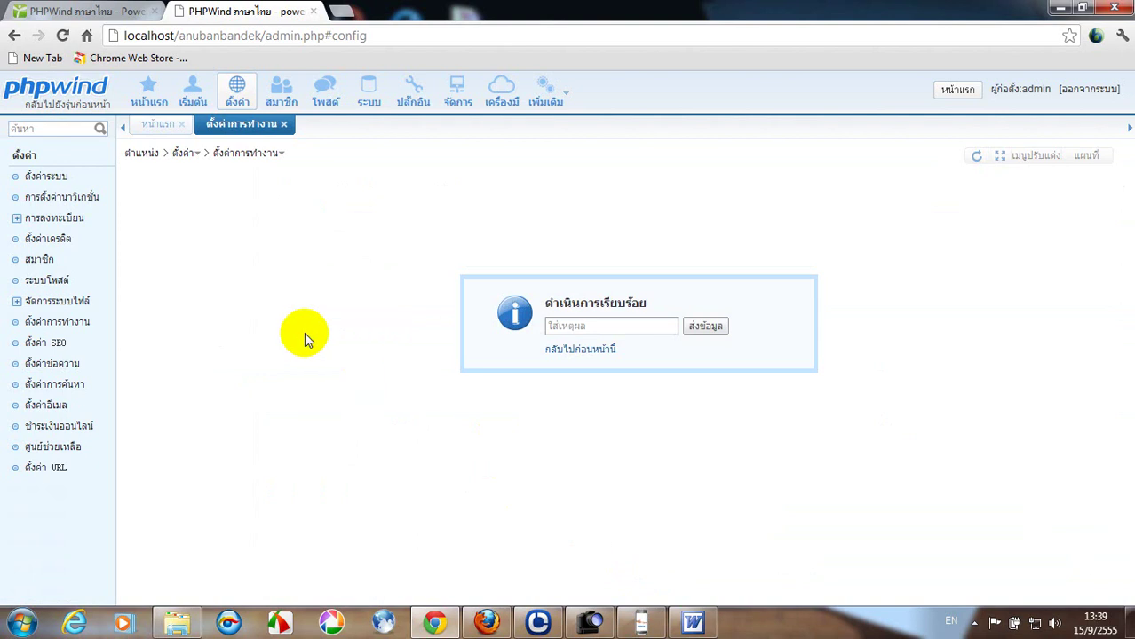
click(586, 352)
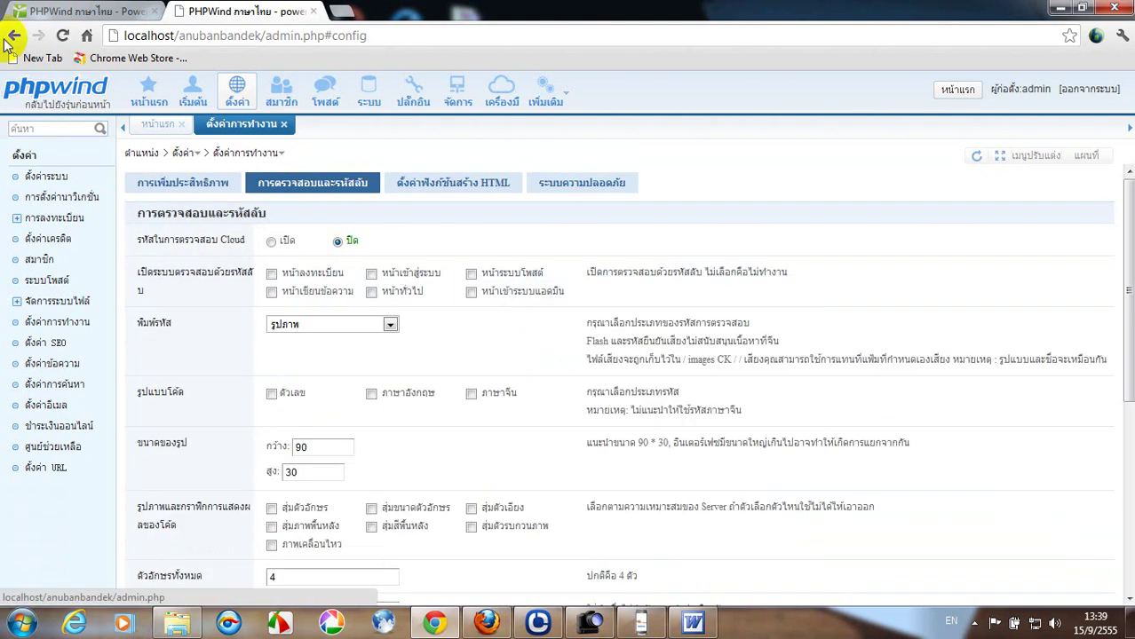
From the forum front page, open registration, accept the terms, and focus the 9+11 answer field.
click(53, 10)
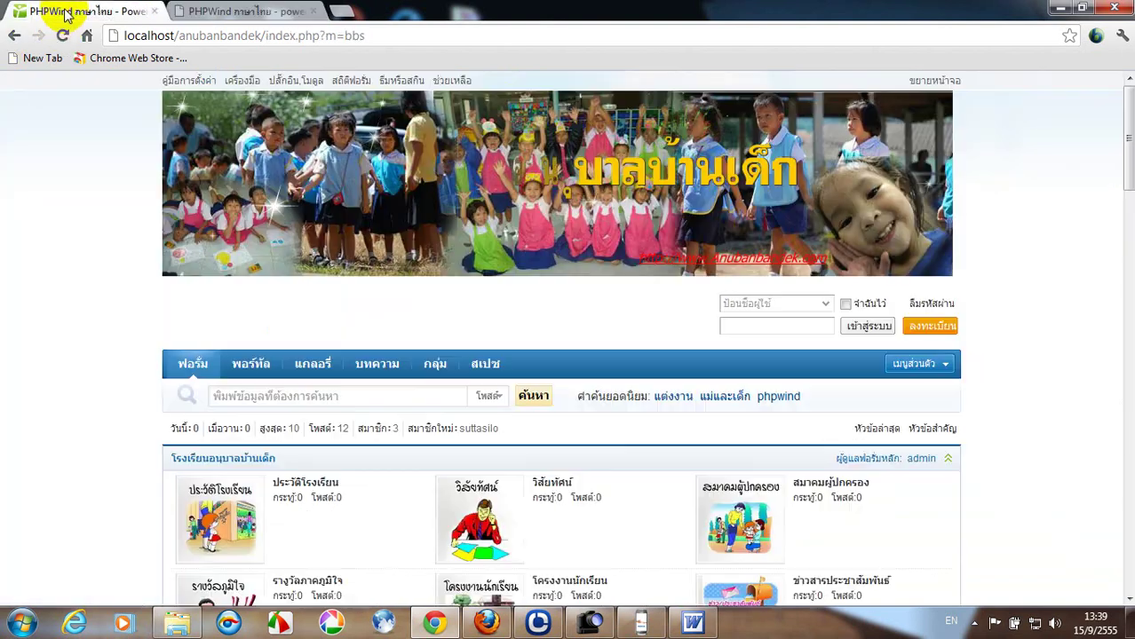
click(934, 335)
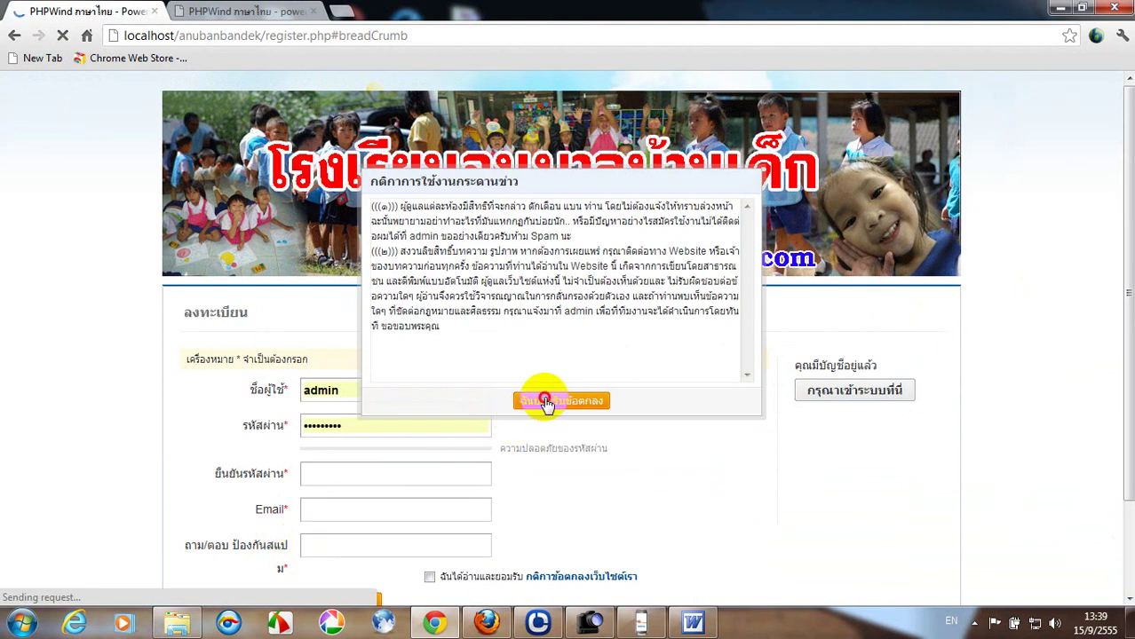
click(545, 402)
click(309, 550)
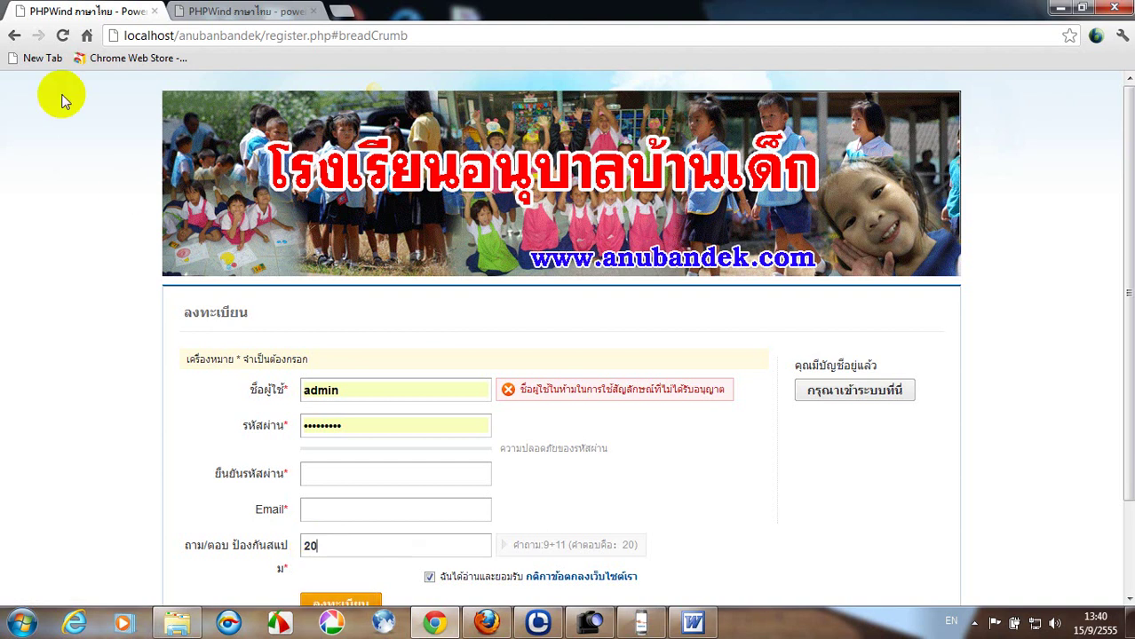
Back on the forum home, log in with the new member's username and password.
click(15, 36)
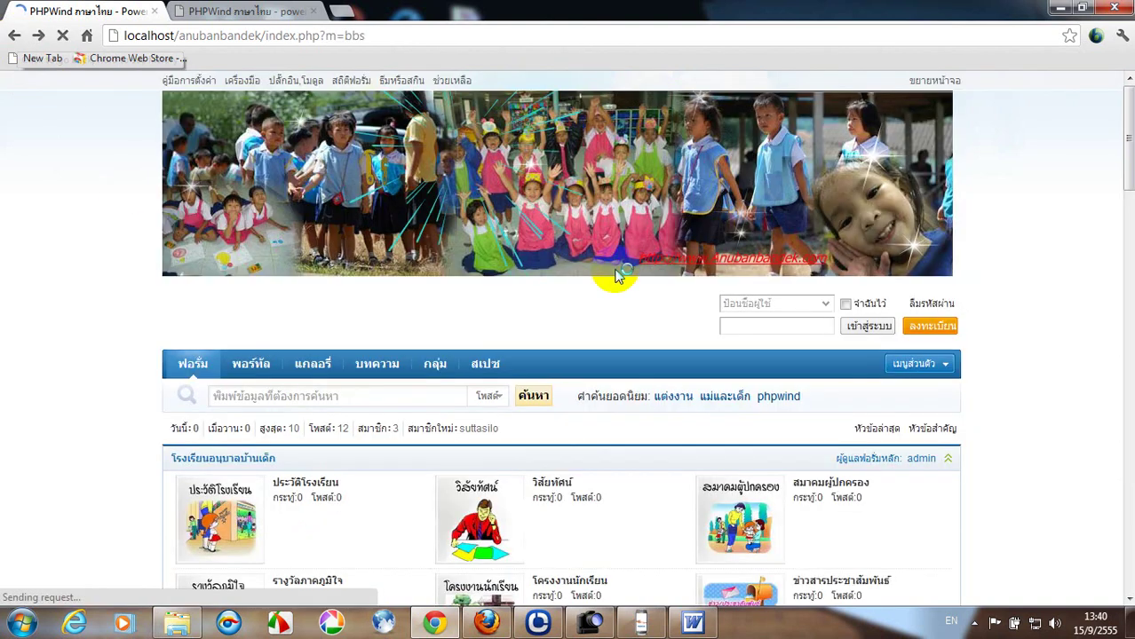
click(722, 305)
text(s)
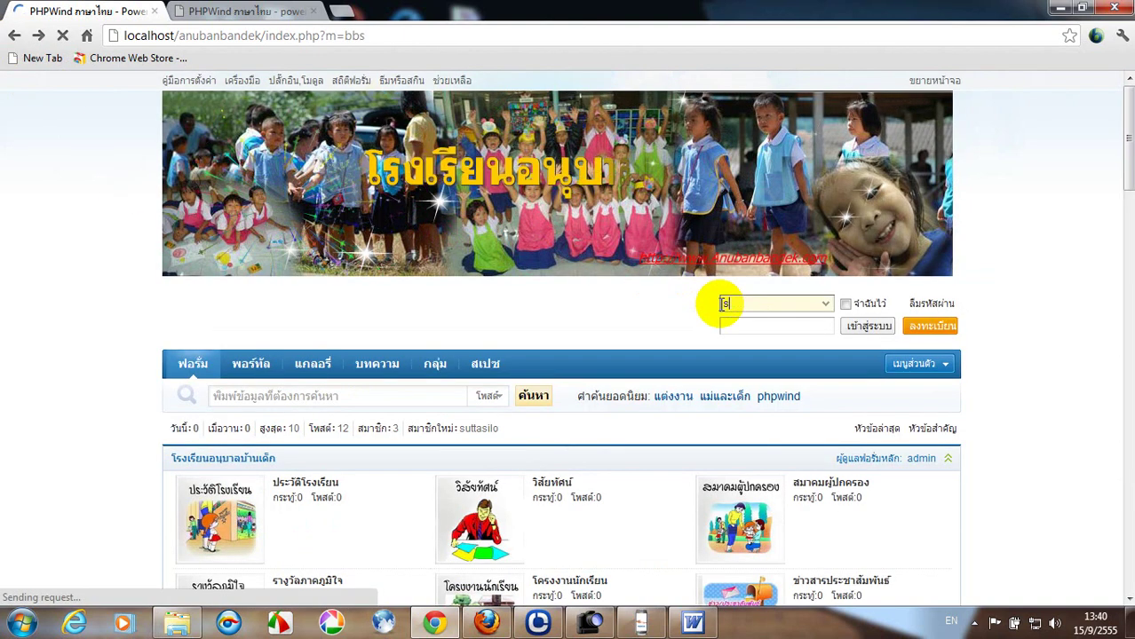
text(uttasilo)
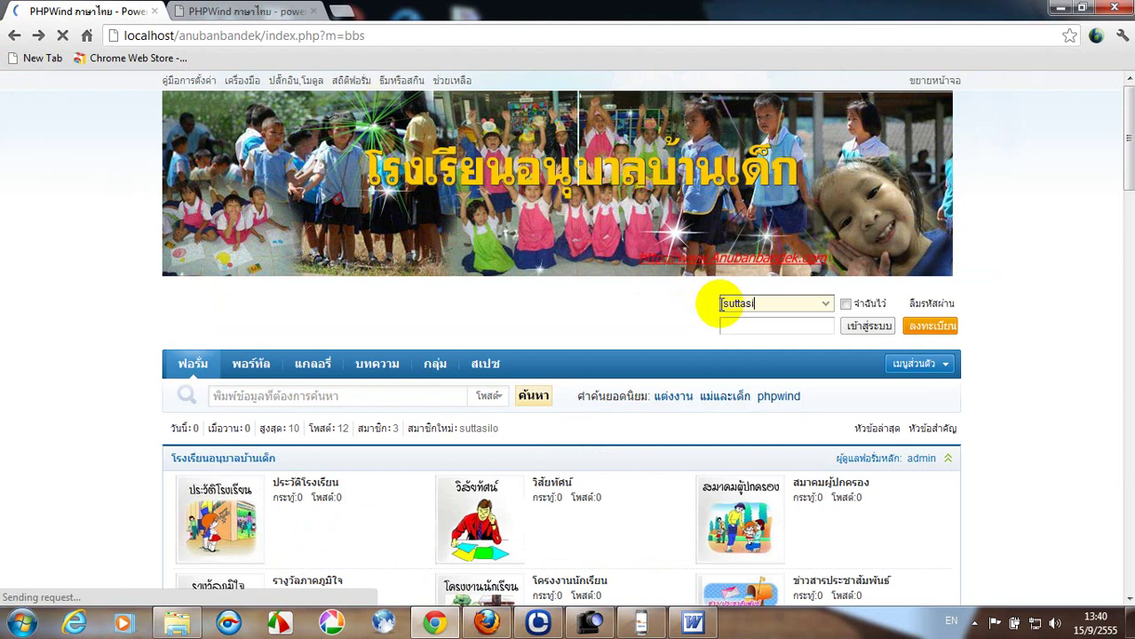
click(723, 326)
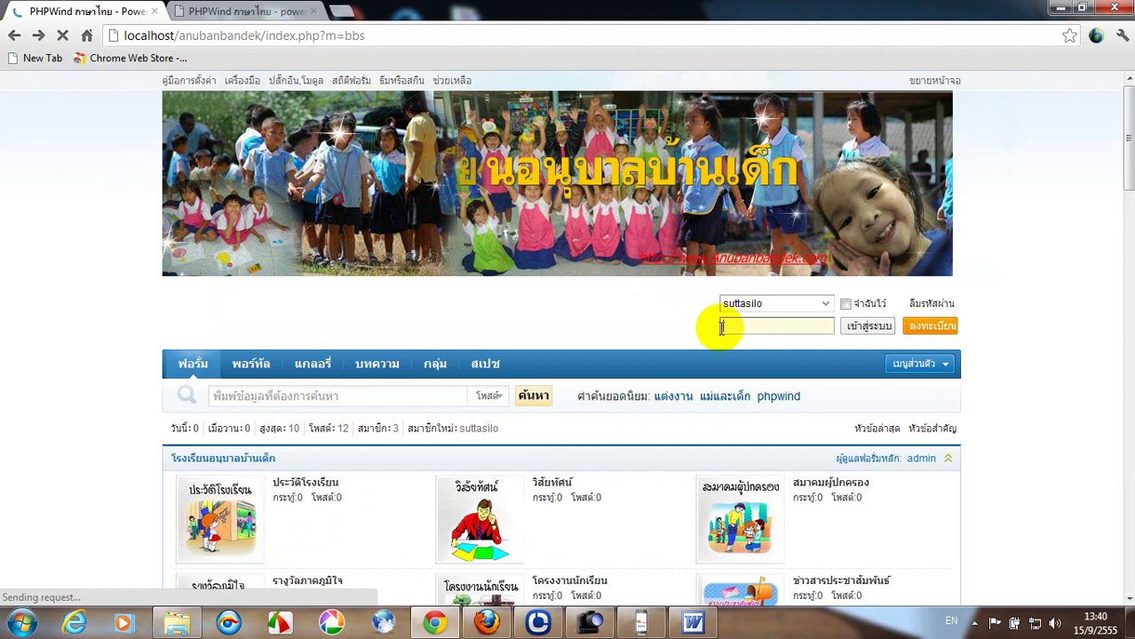
text(******)
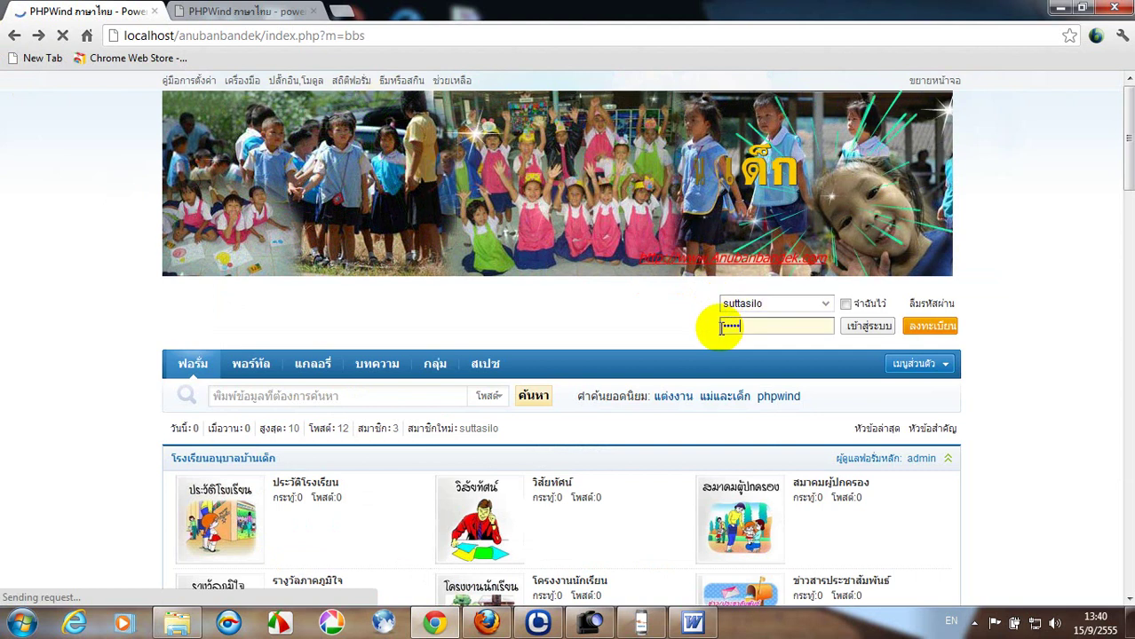
text(***)
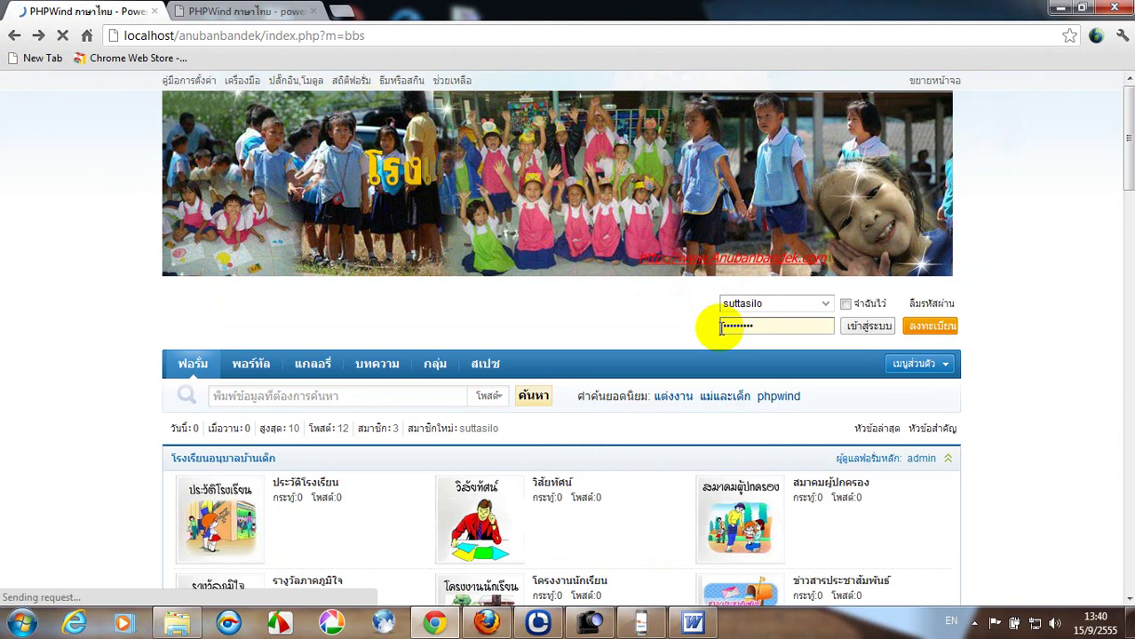
click(870, 325)
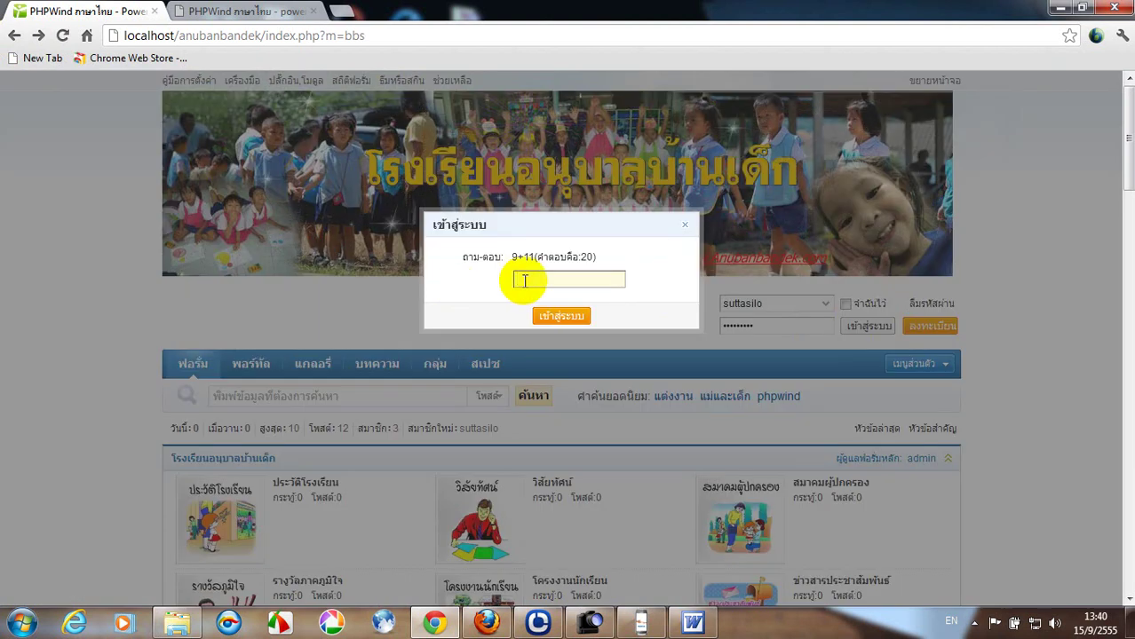
Answer the 9+11 login question with 20, dismiss the activity popup, and return to admin settings.
text(20)
click(558, 318)
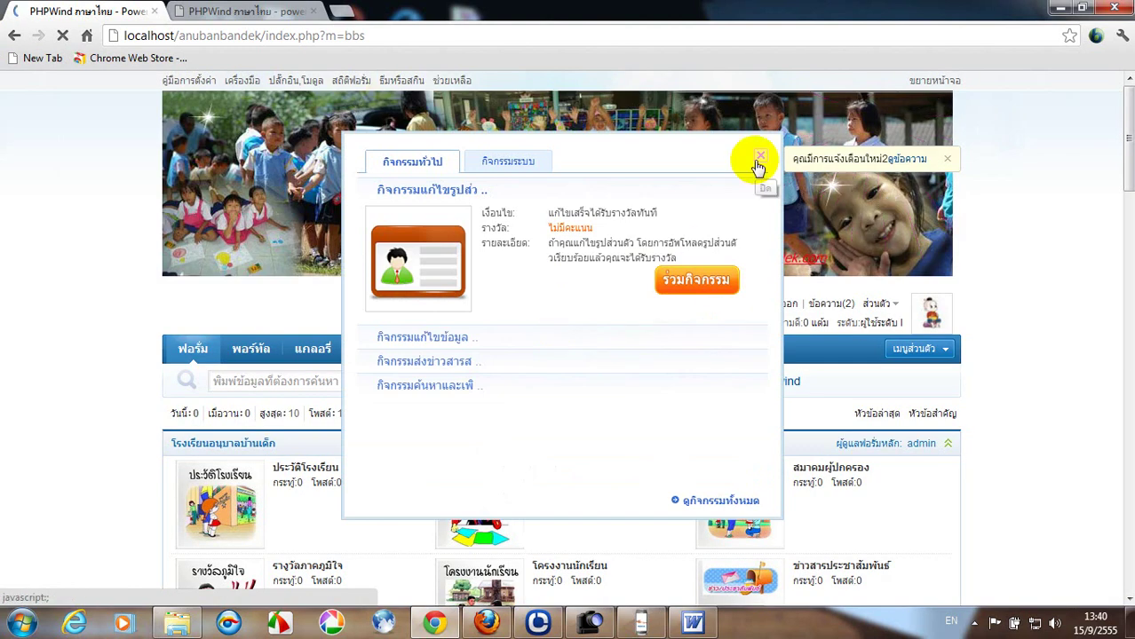
click(760, 159)
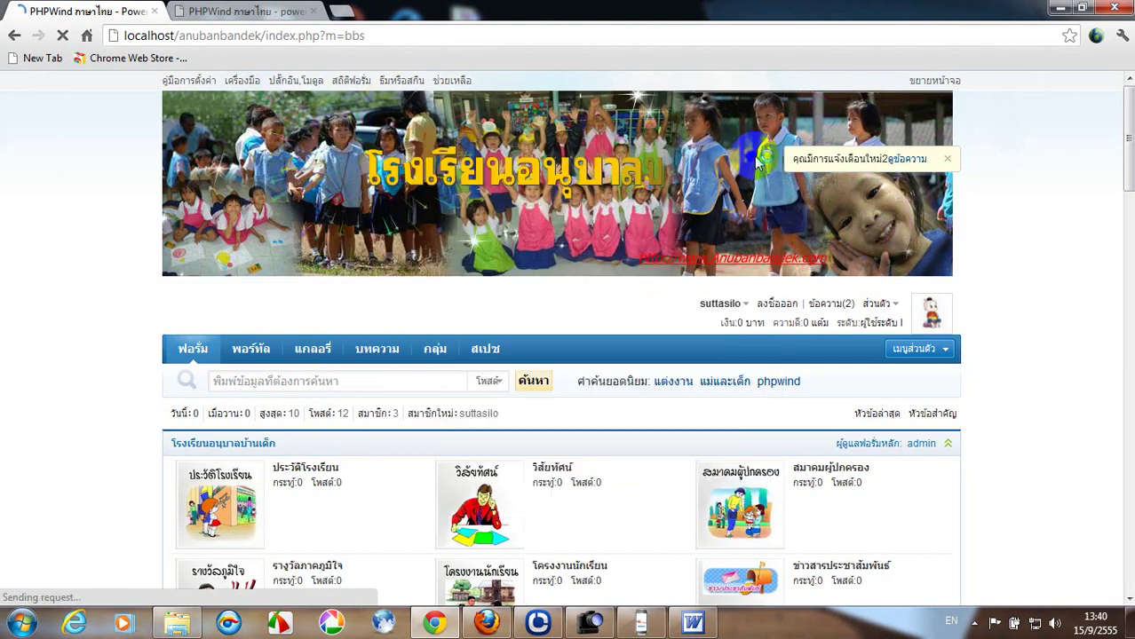
click(231, 13)
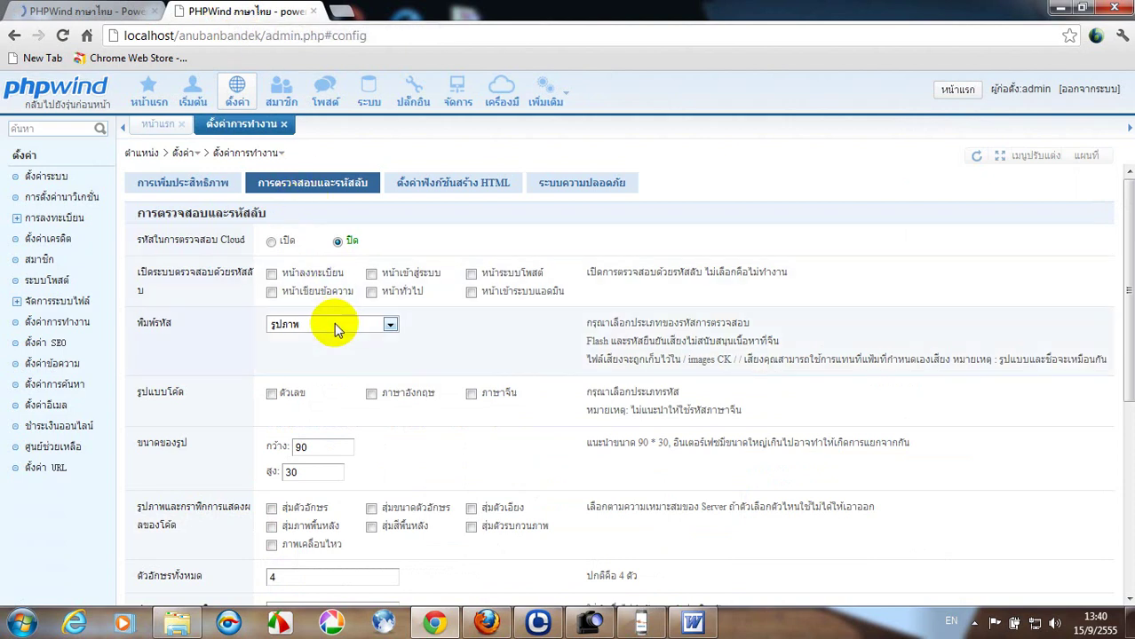
Require the captcha on login and posting, use English letters only with random characters, and submit.
scroll(335, 324, down, 3)
scroll(335, 323, up, 3)
click(372, 275)
click(472, 275)
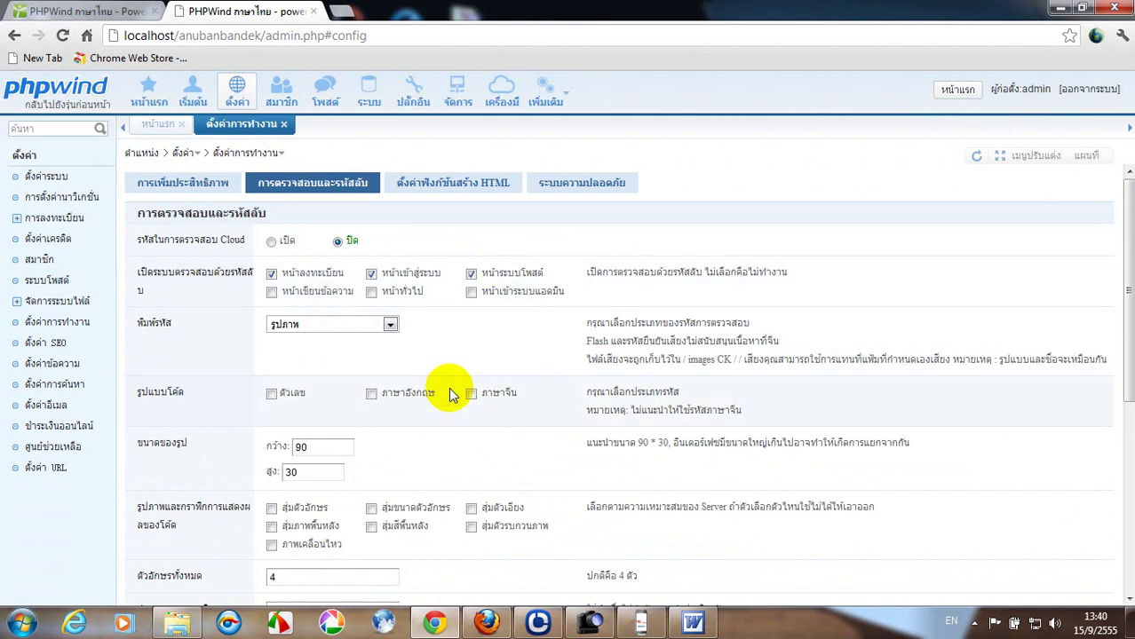
scroll(445, 389, down, 2)
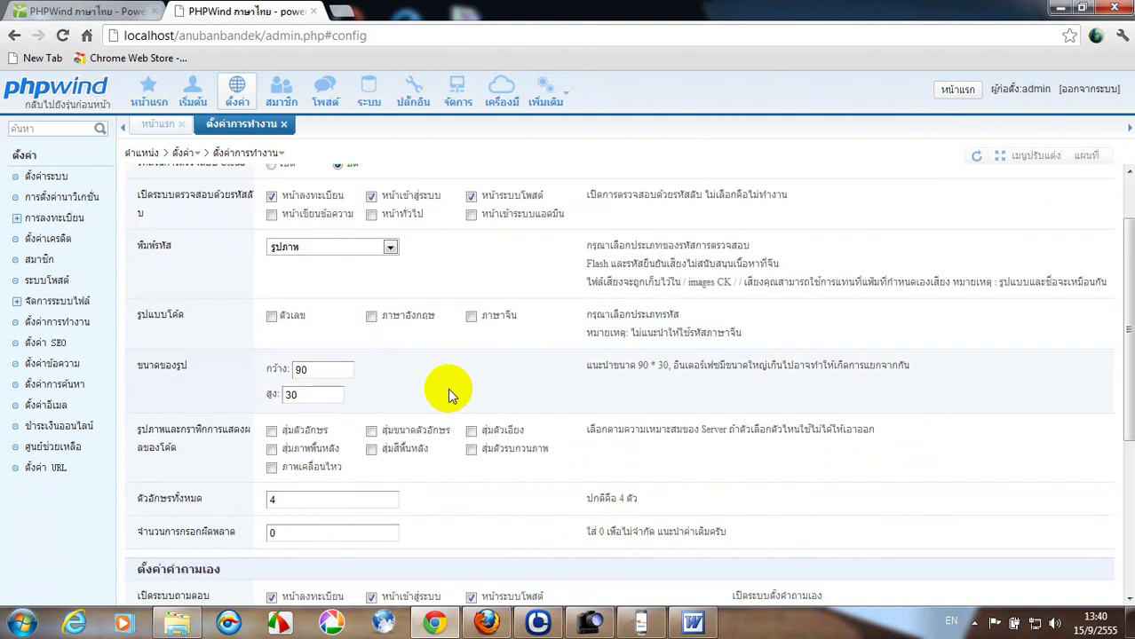
click(272, 318)
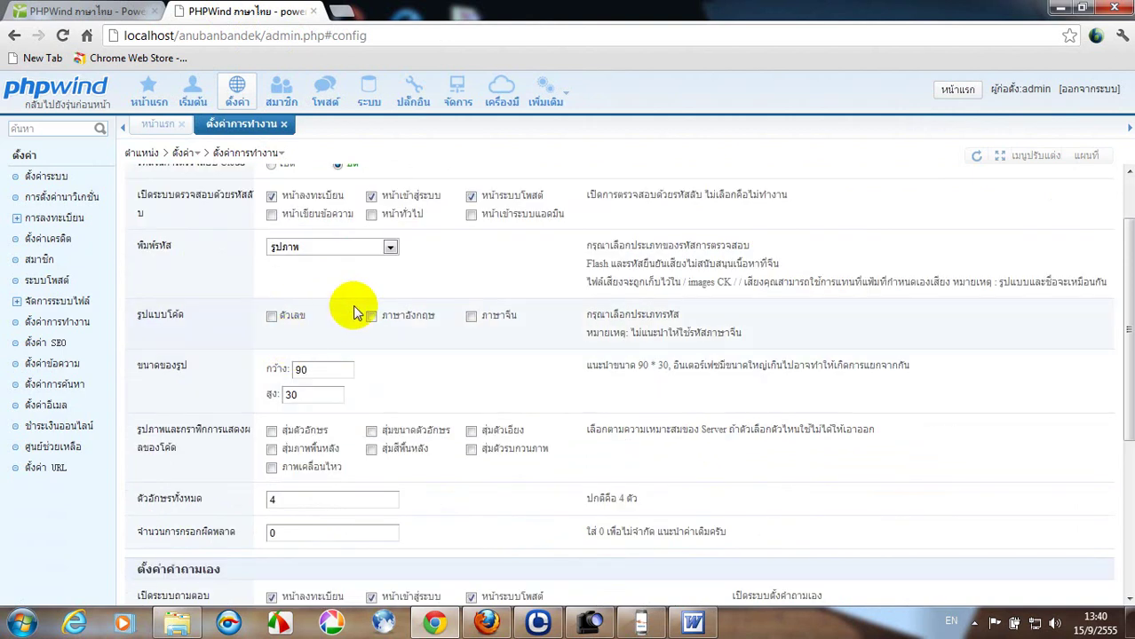
click(271, 433)
scroll(354, 405, down, 5)
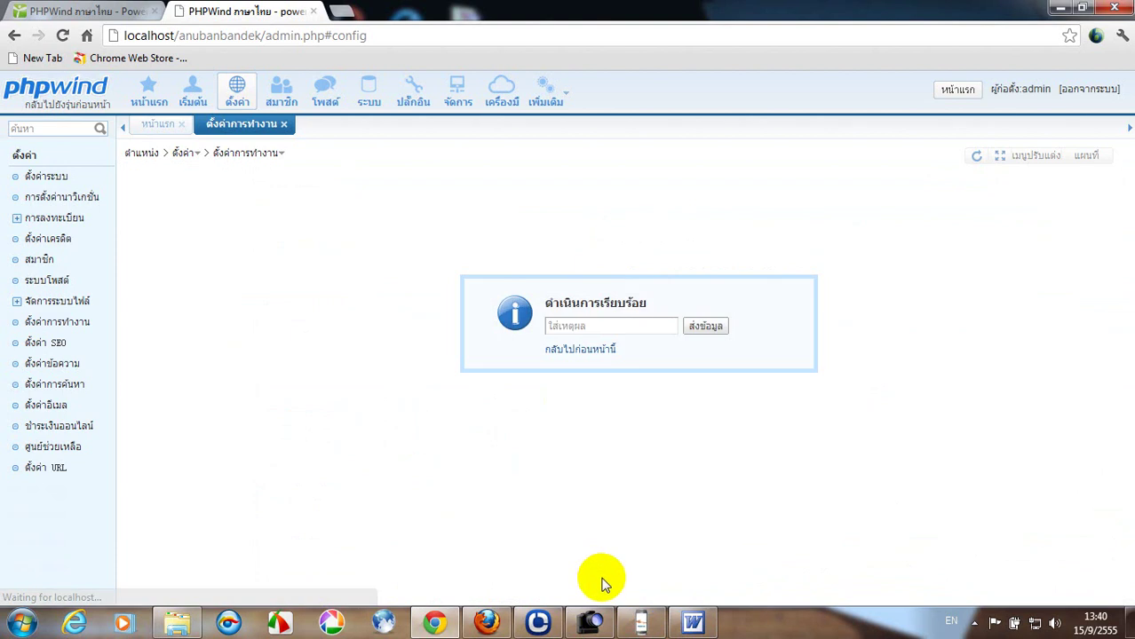
click(562, 355)
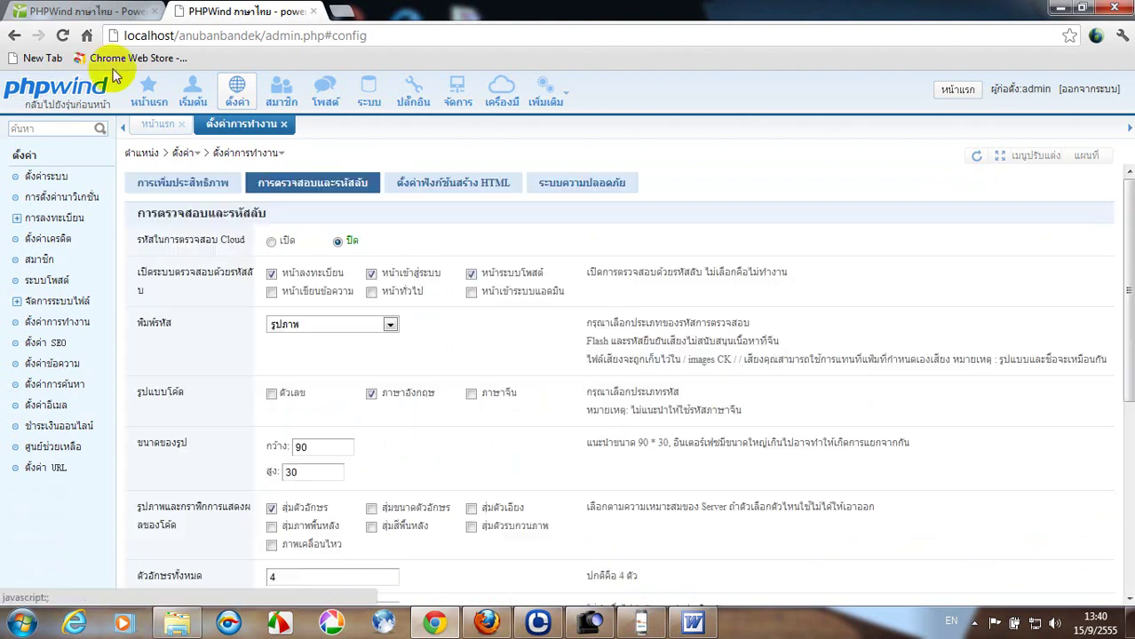
Log out of the forum and open the new member registration page.
click(84, 11)
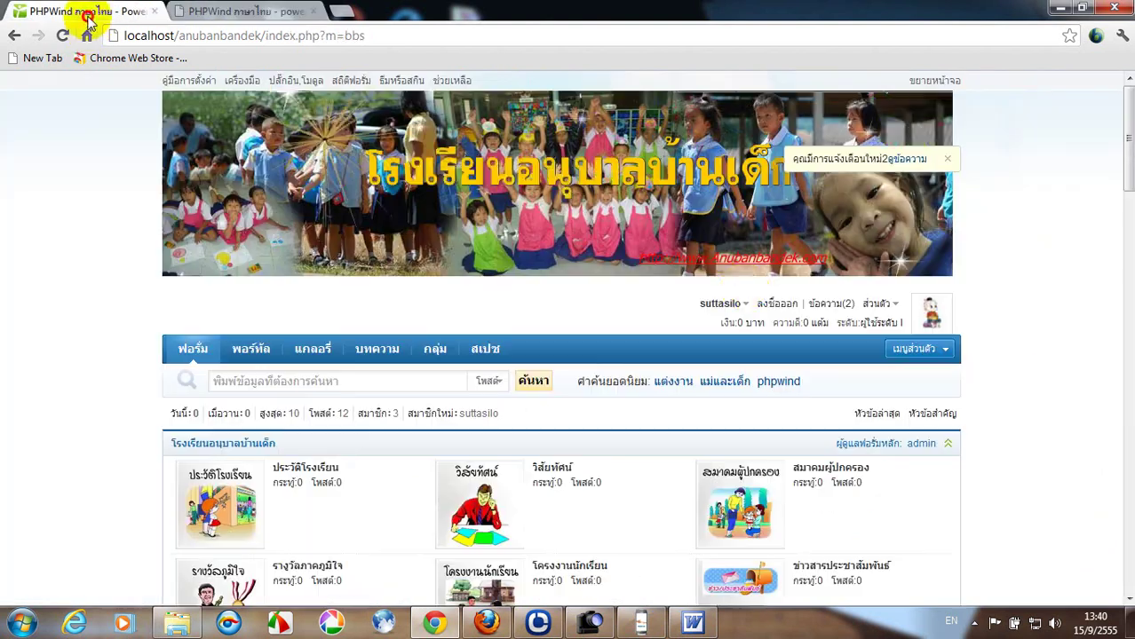
click(778, 304)
click(480, 391)
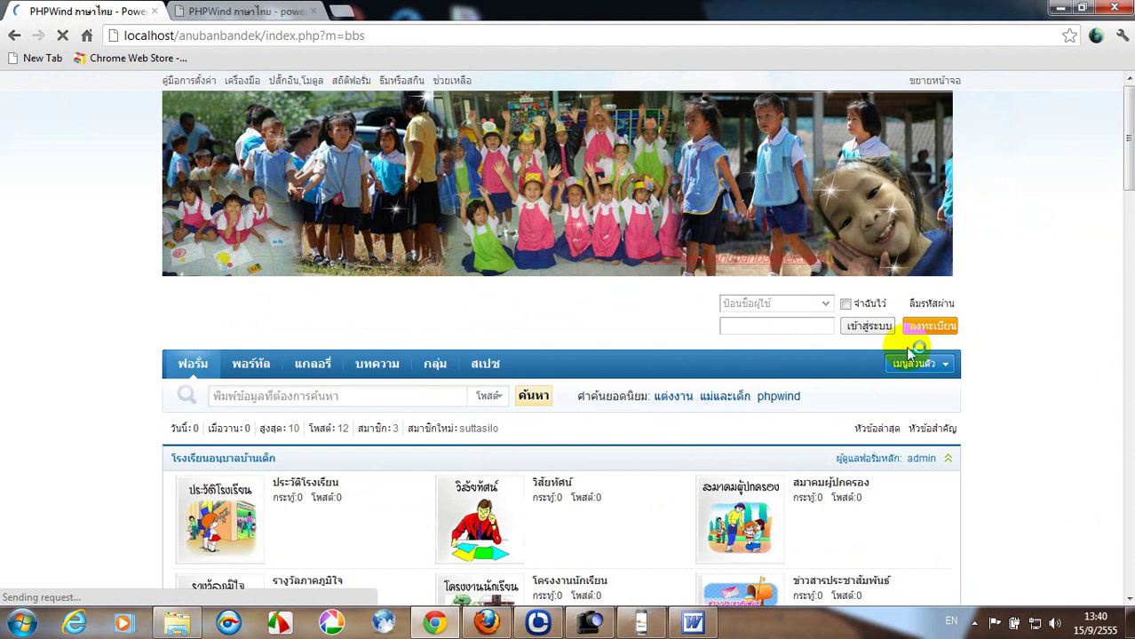
click(930, 330)
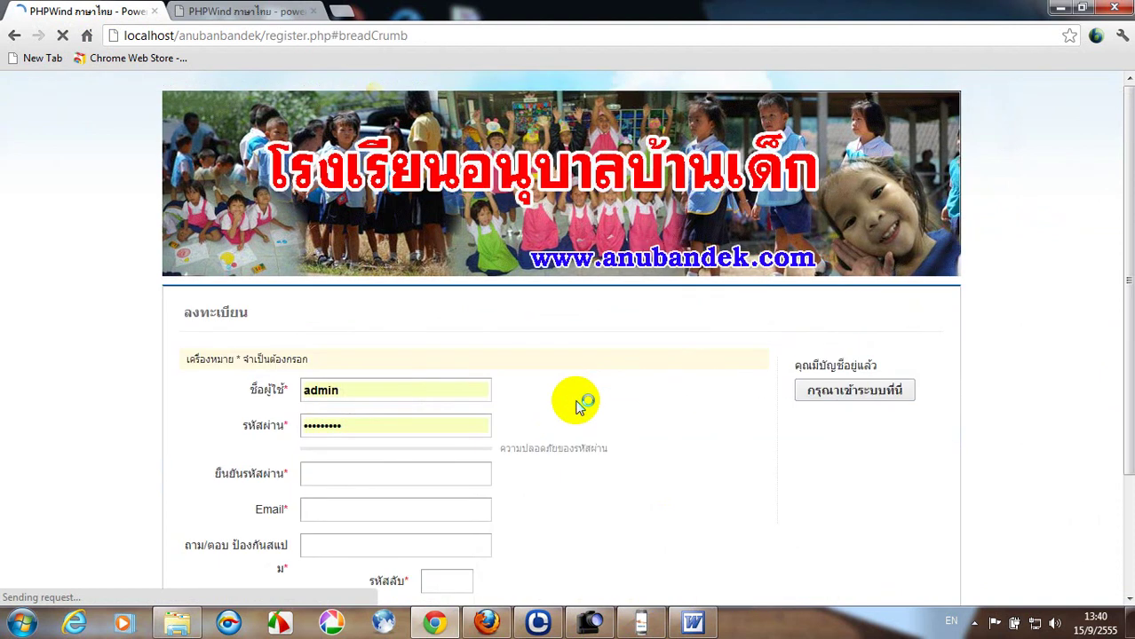
Answer the 9+11 question with 20, enter the image captcha code, then visit the account fields.
click(571, 325)
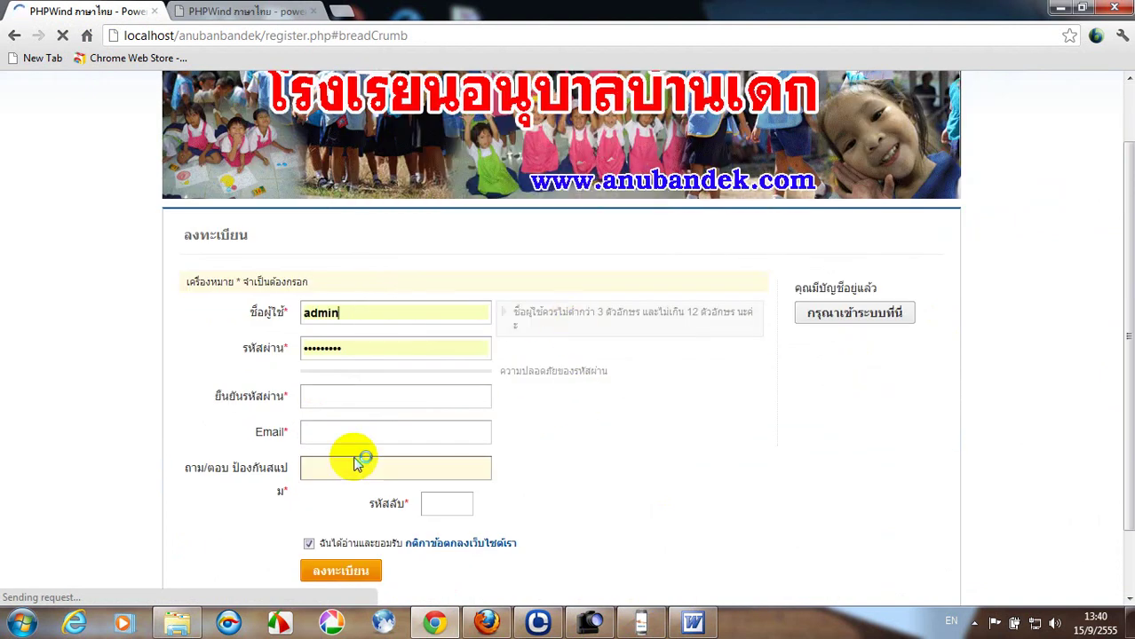
click(337, 466)
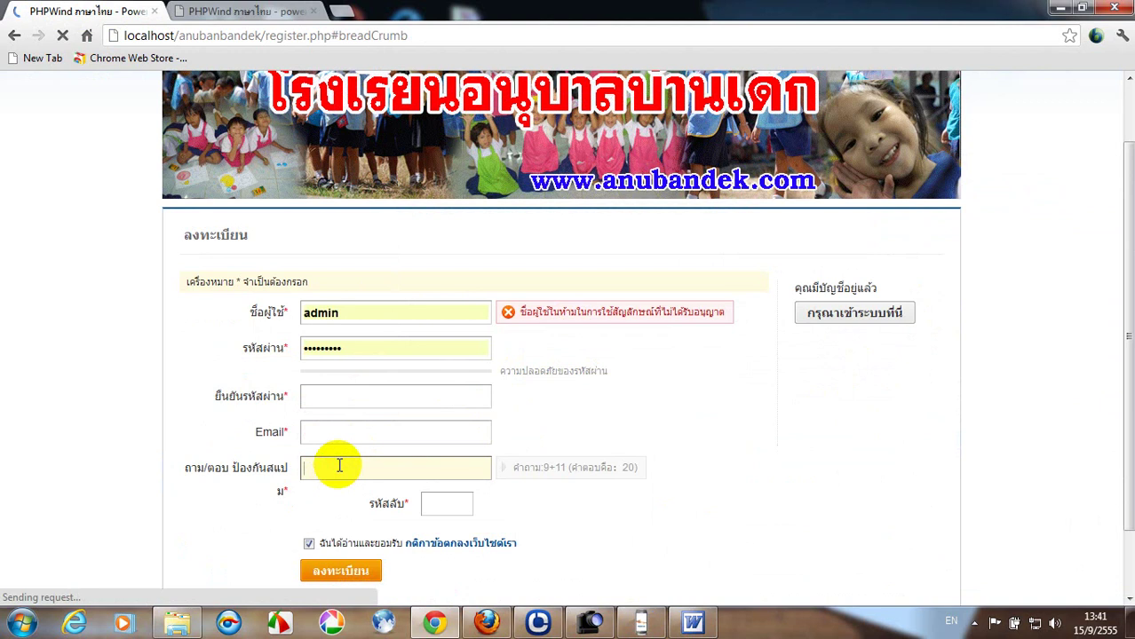
text(20)
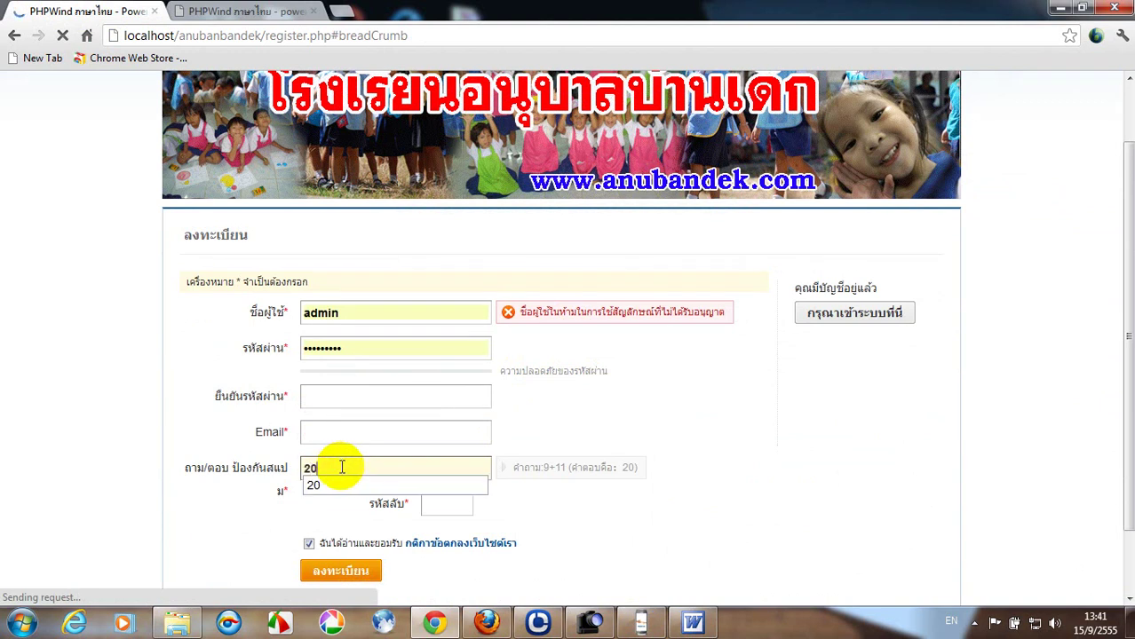
click(437, 504)
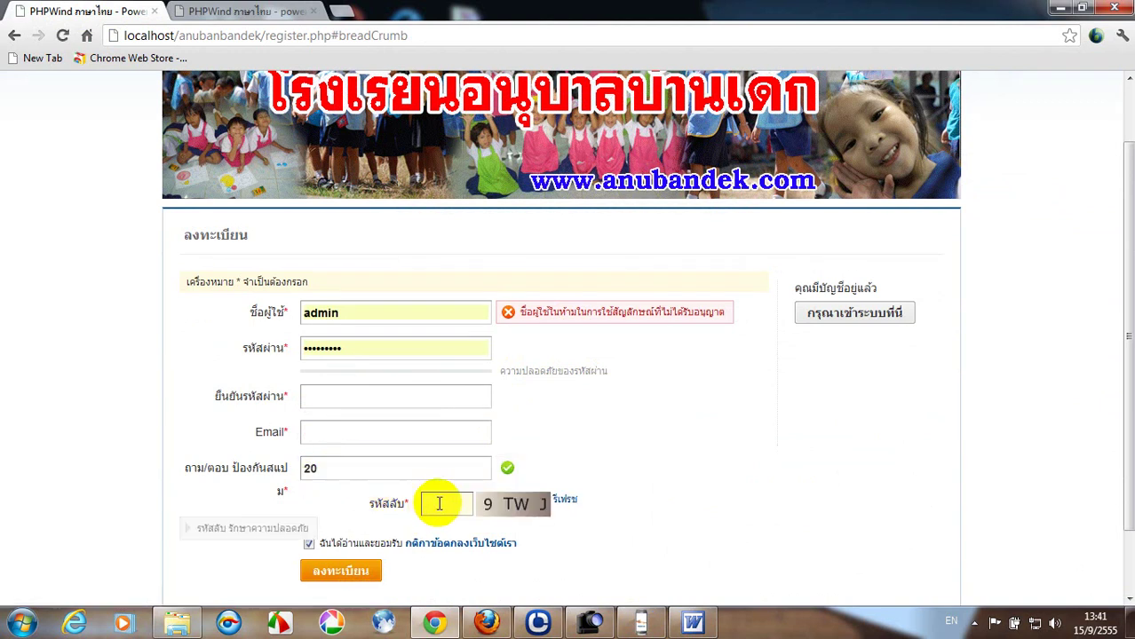
text(9)
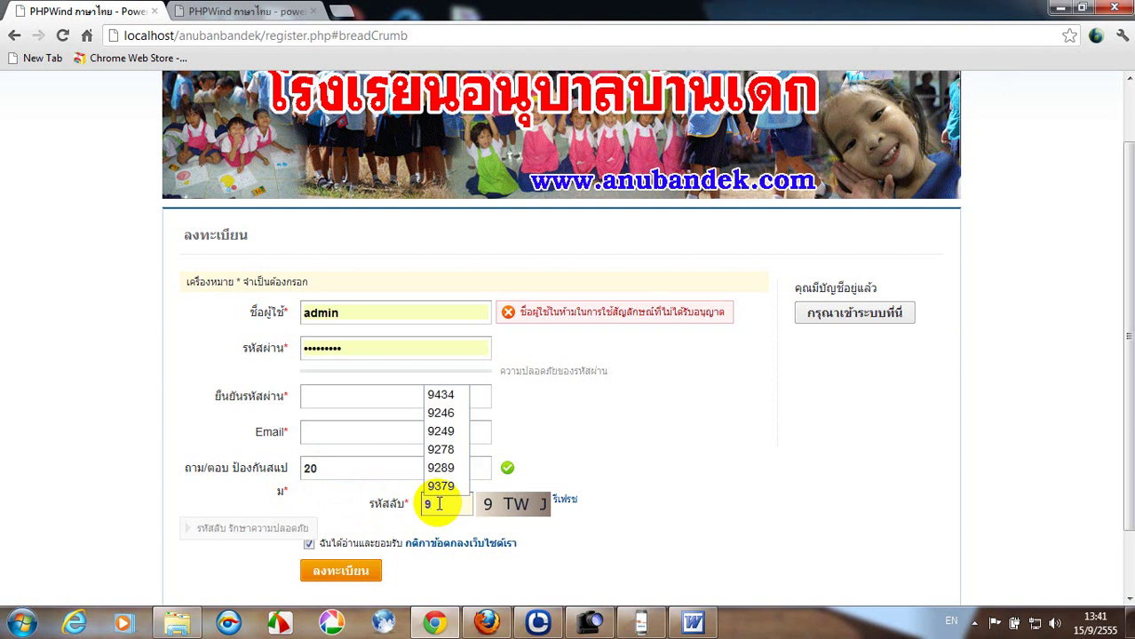
text(twj)
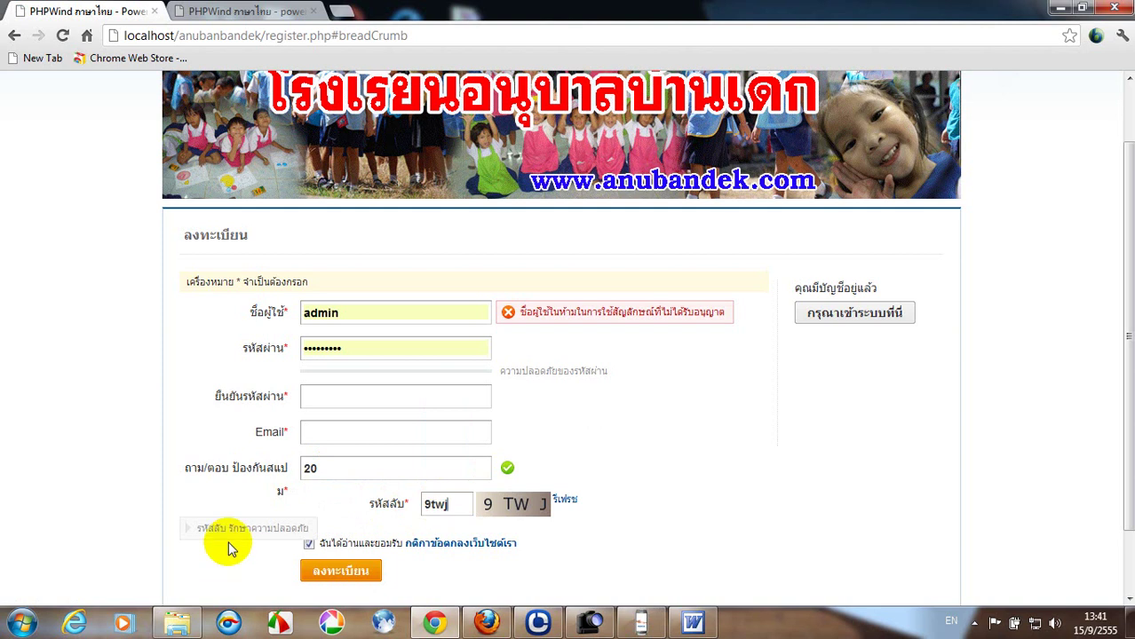
click(367, 314)
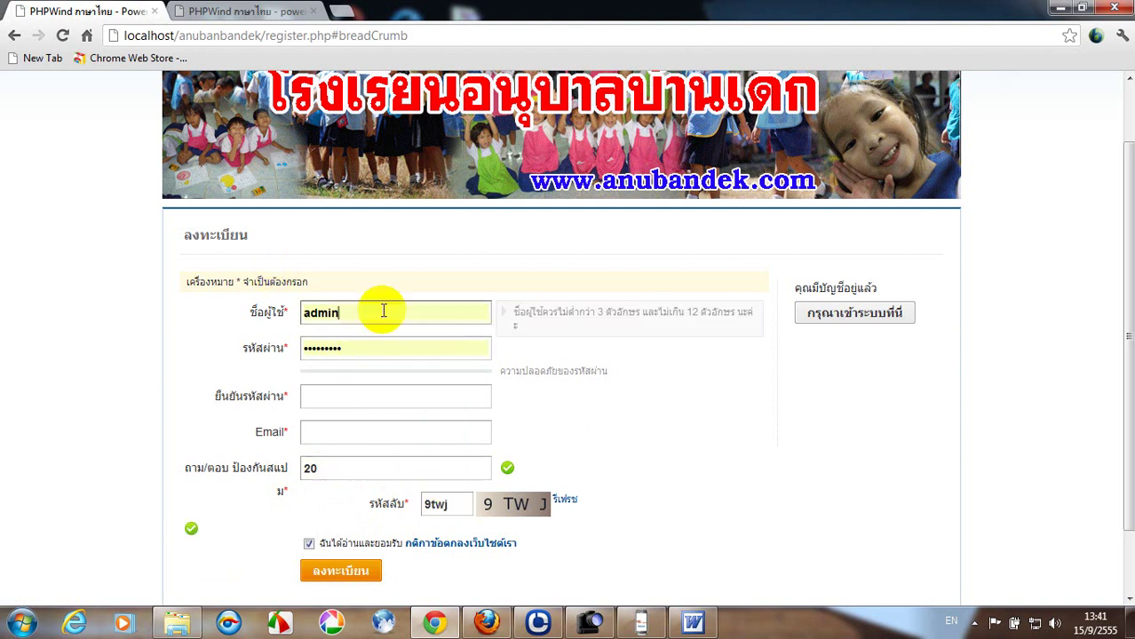
click(363, 352)
click(336, 398)
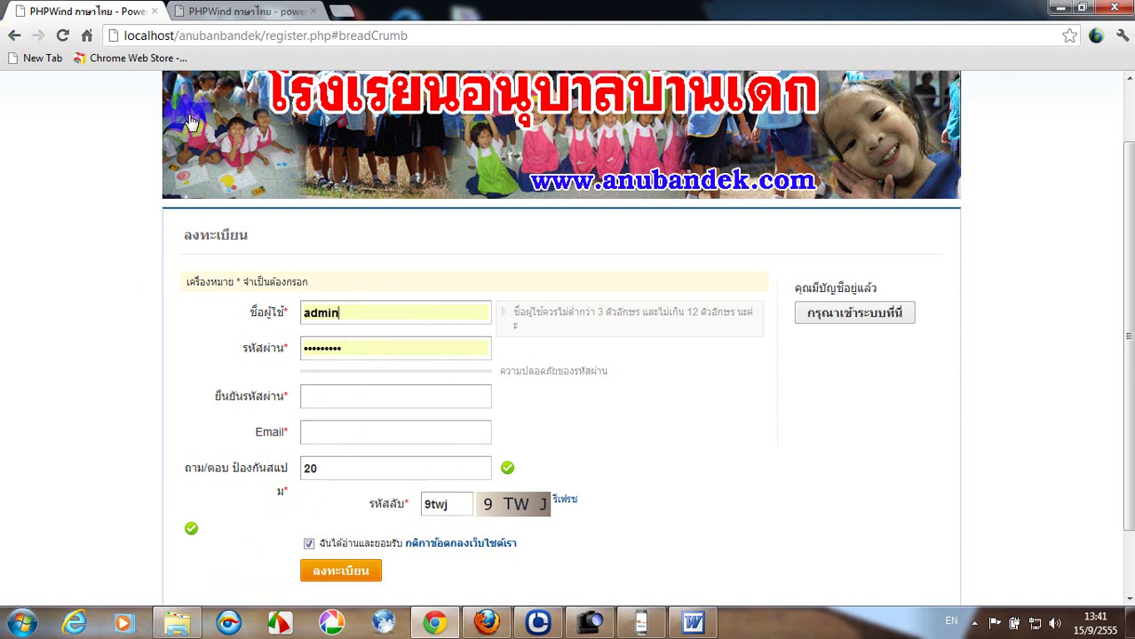
Back on the forum home, submit the member's username and password to log in.
click(16, 37)
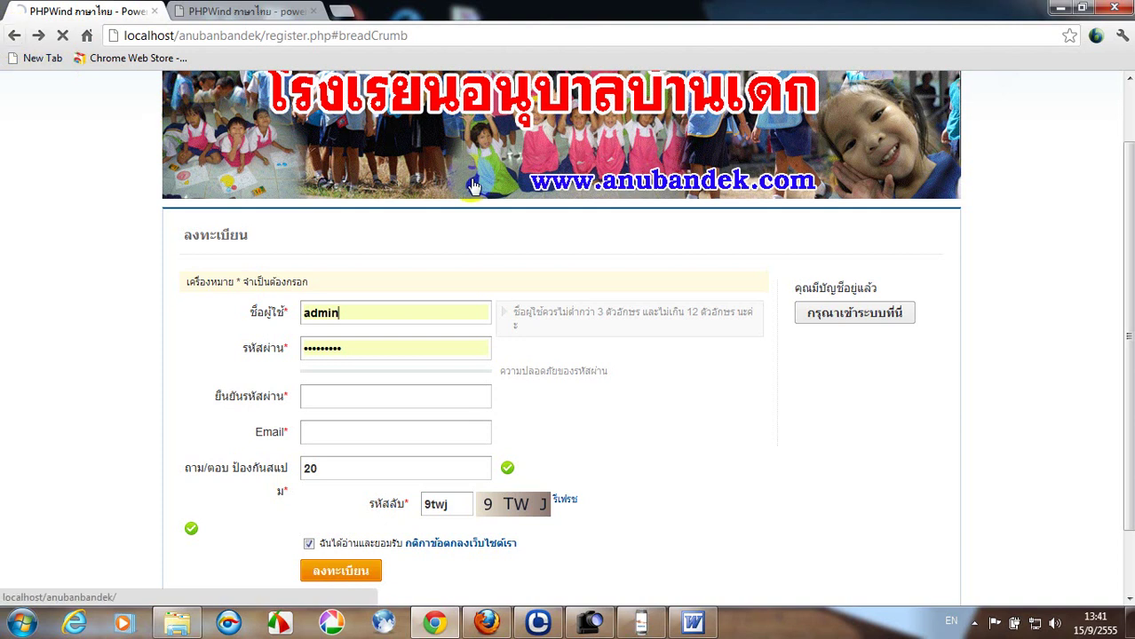
click(16, 38)
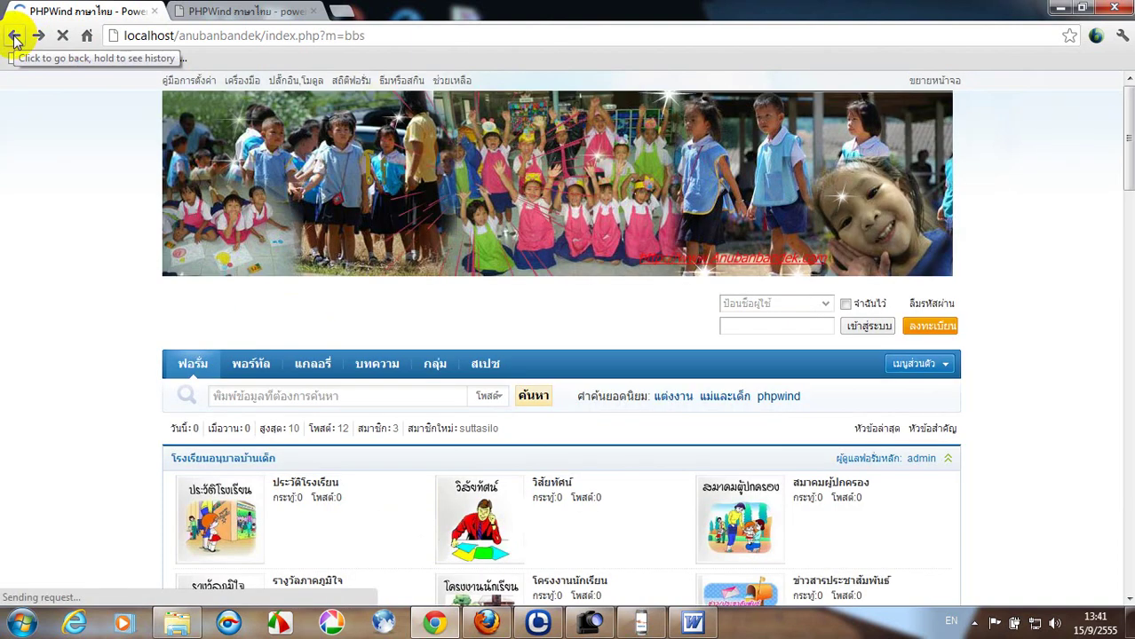
click(725, 306)
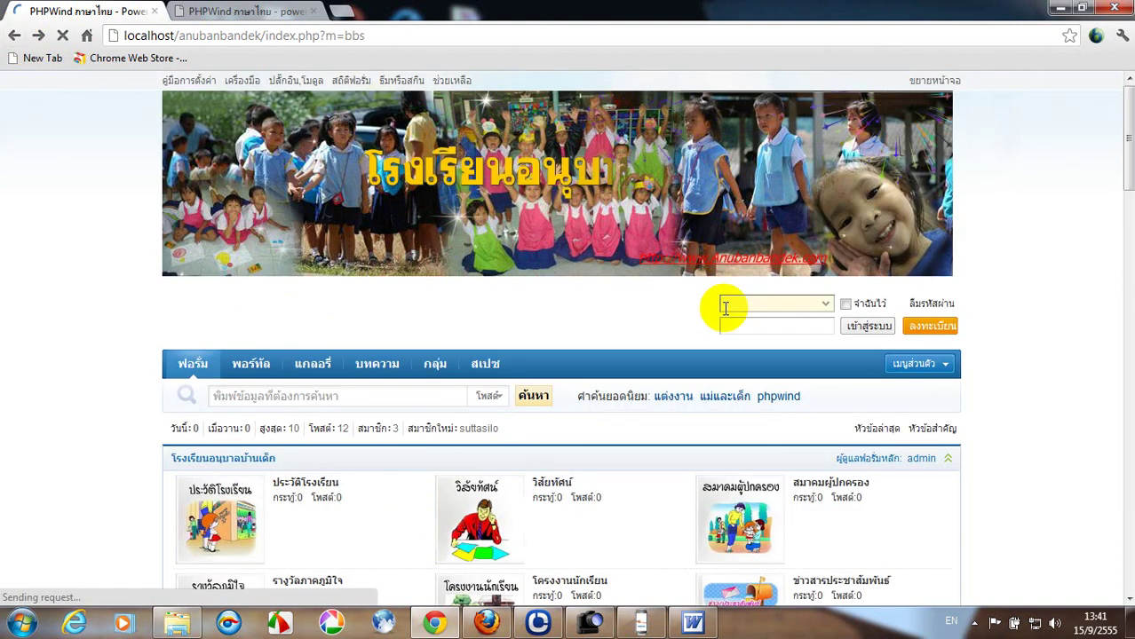
text(su)
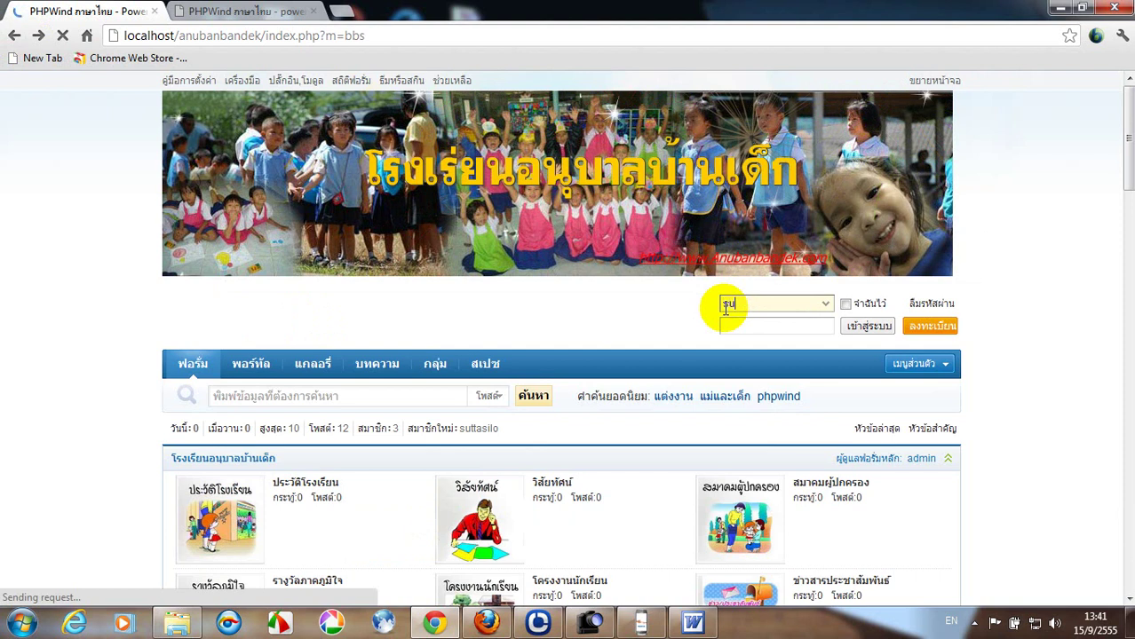
text(ttasilo)
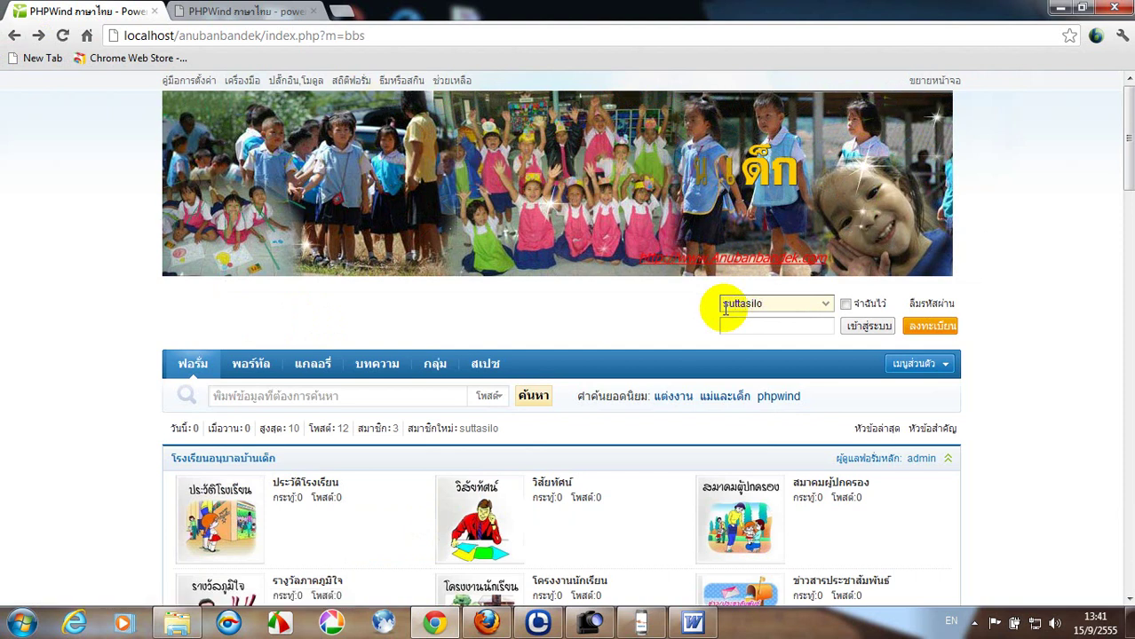
click(728, 325)
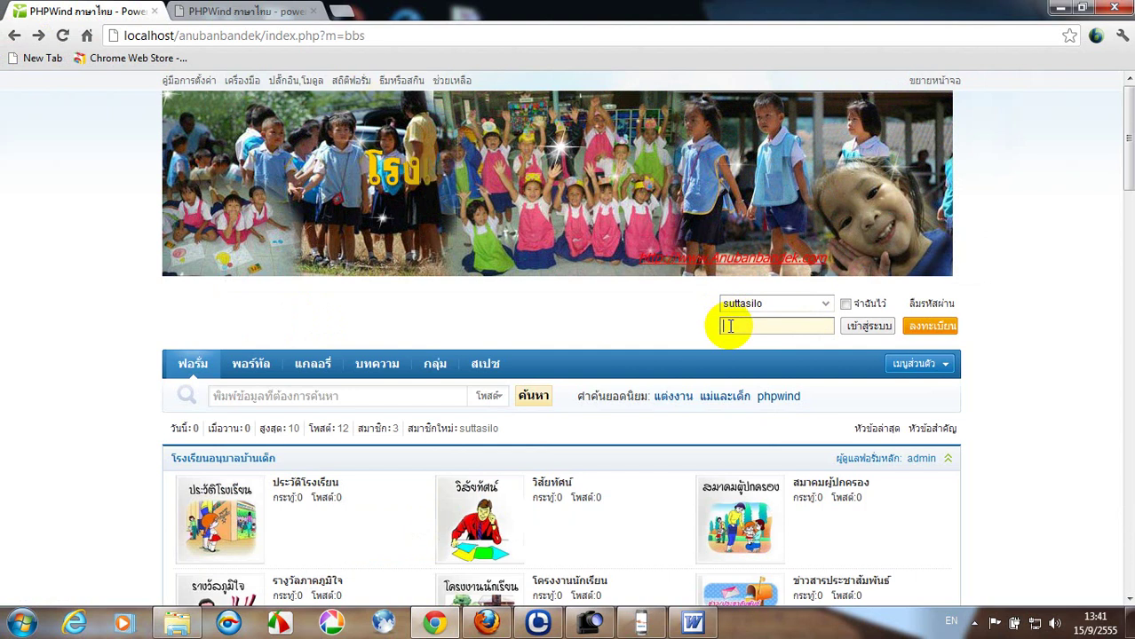
text(12)
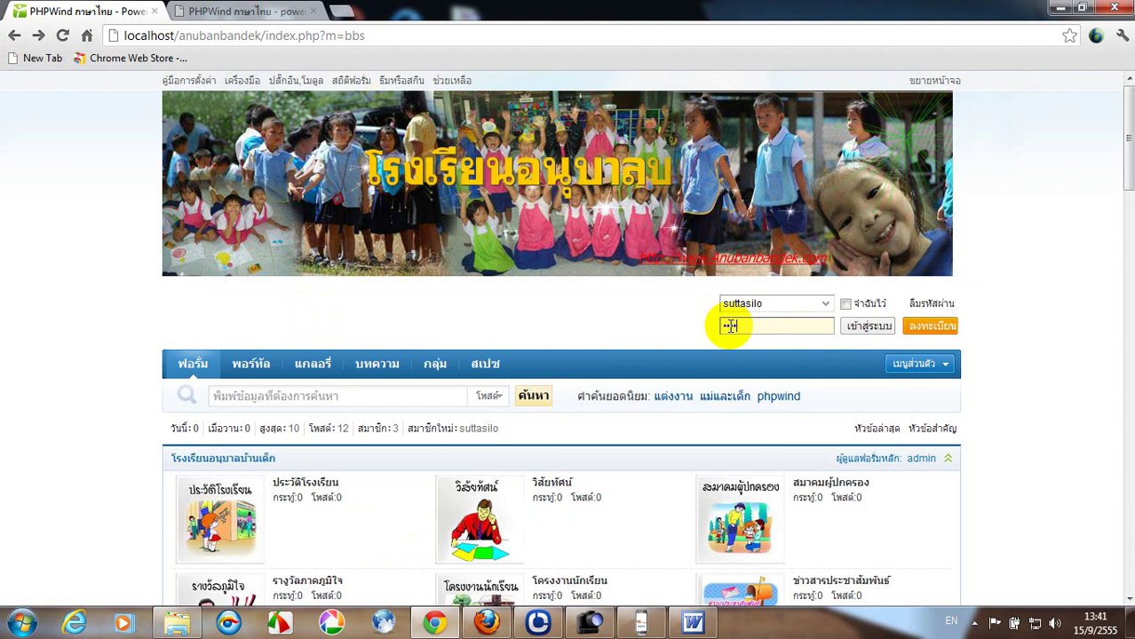
text(345678)
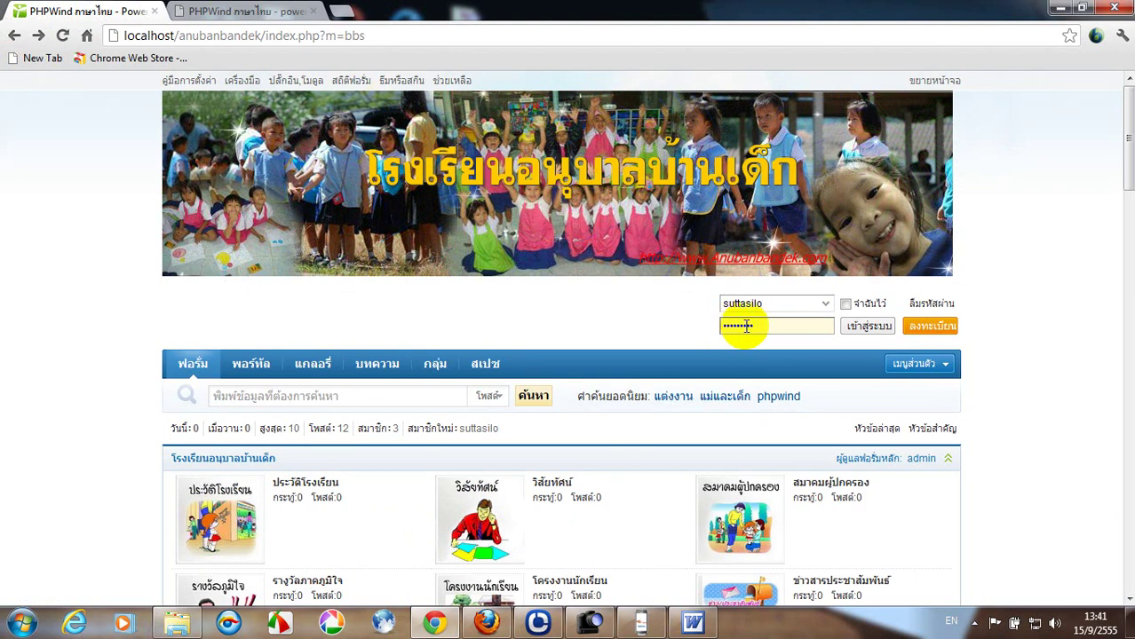
click(868, 326)
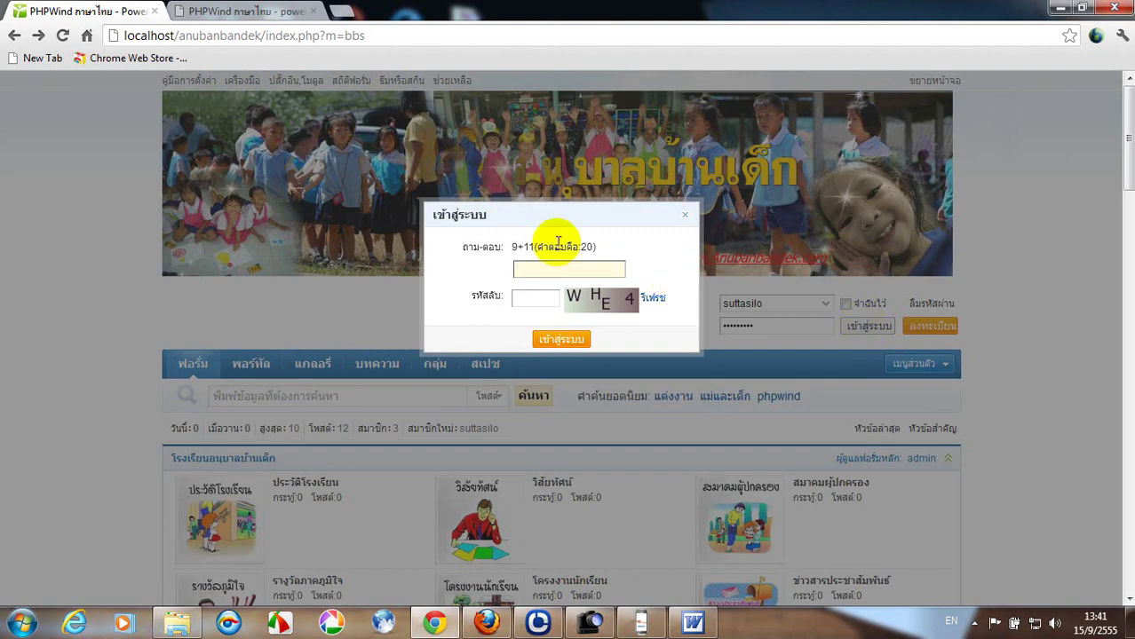
Answer the 9+11 question with 20, enter the captcha code, log in, and dismiss the activity popup.
click(547, 267)
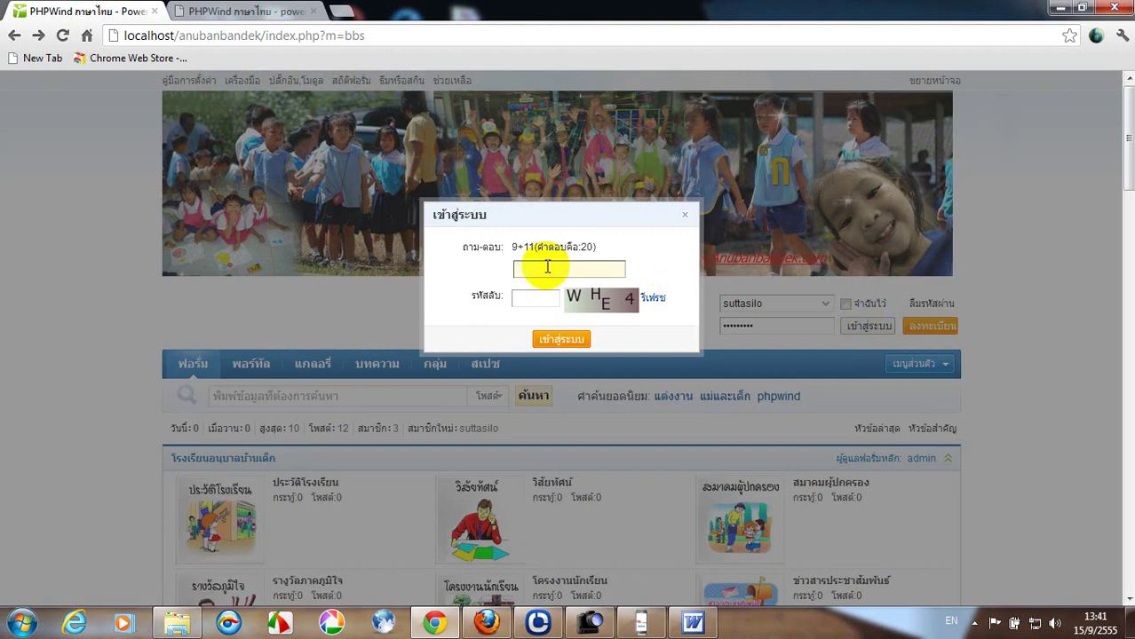
text(20)
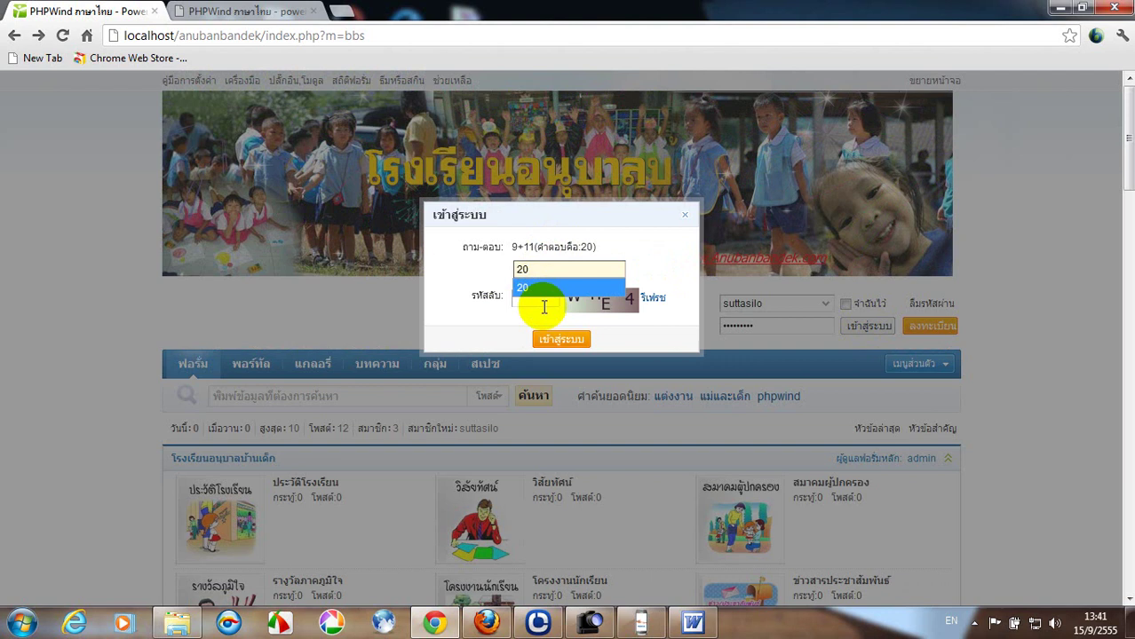
click(537, 304)
click(542, 306)
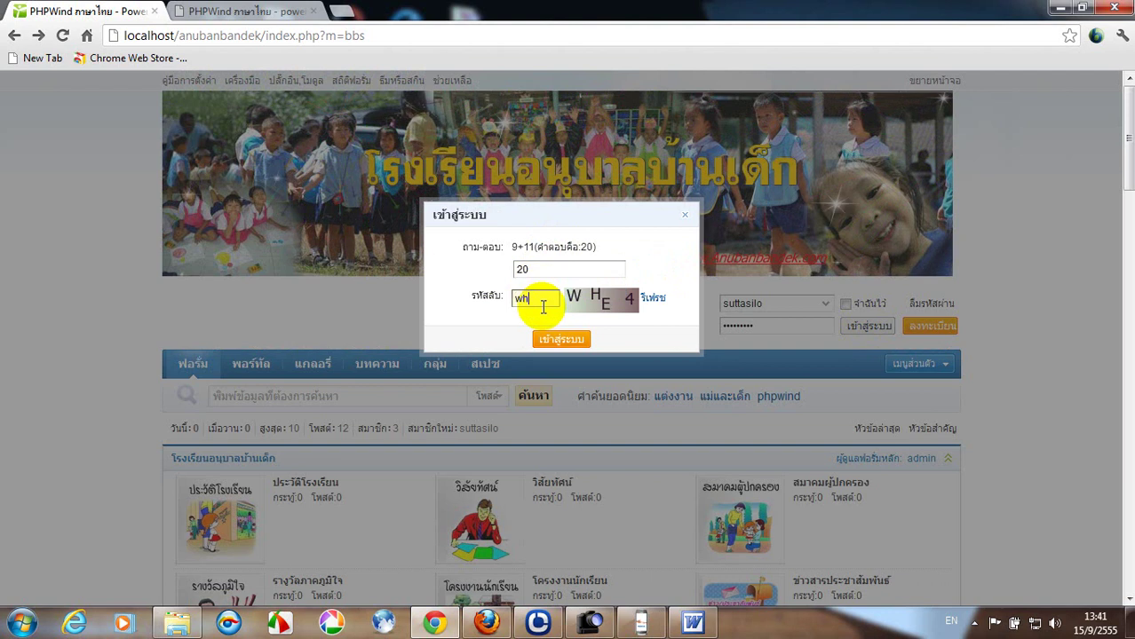
text(whe4)
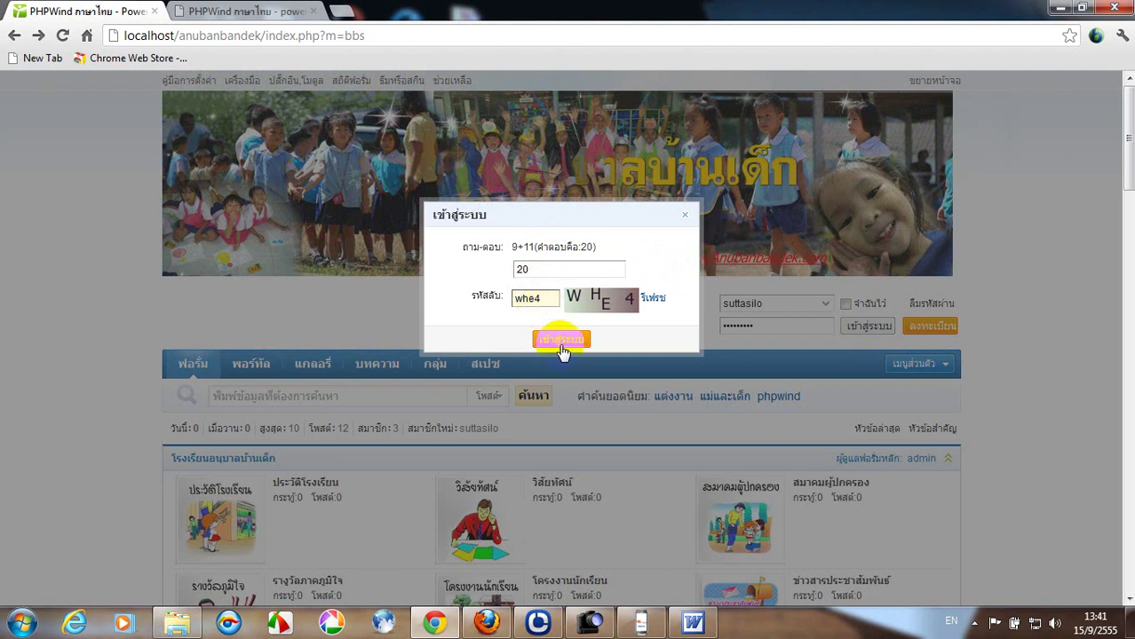
click(561, 340)
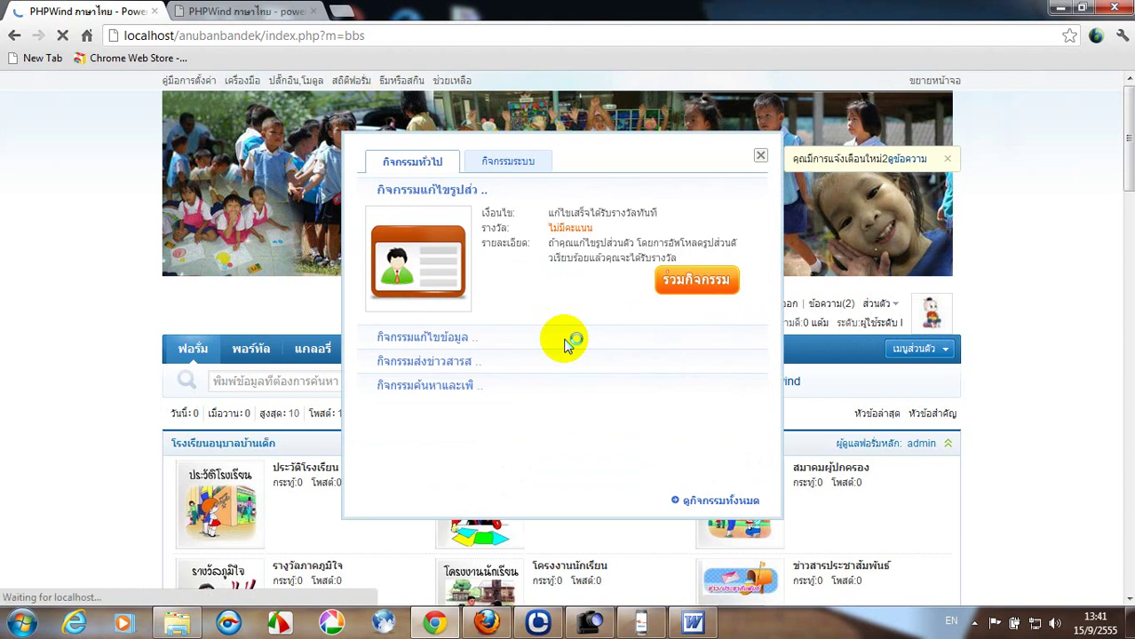
click(760, 157)
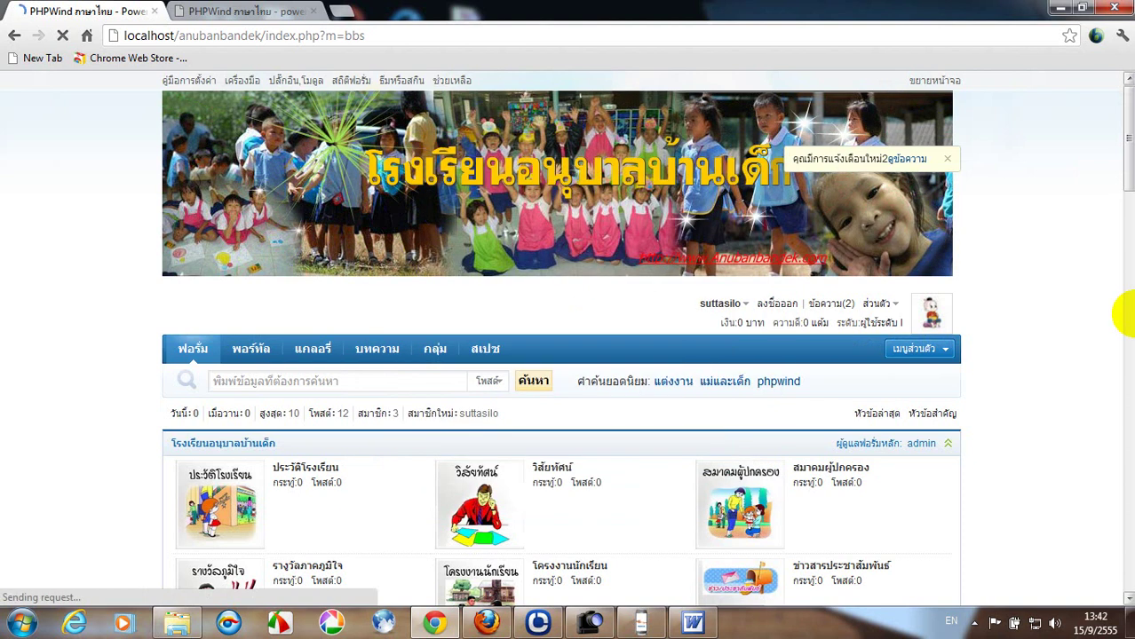